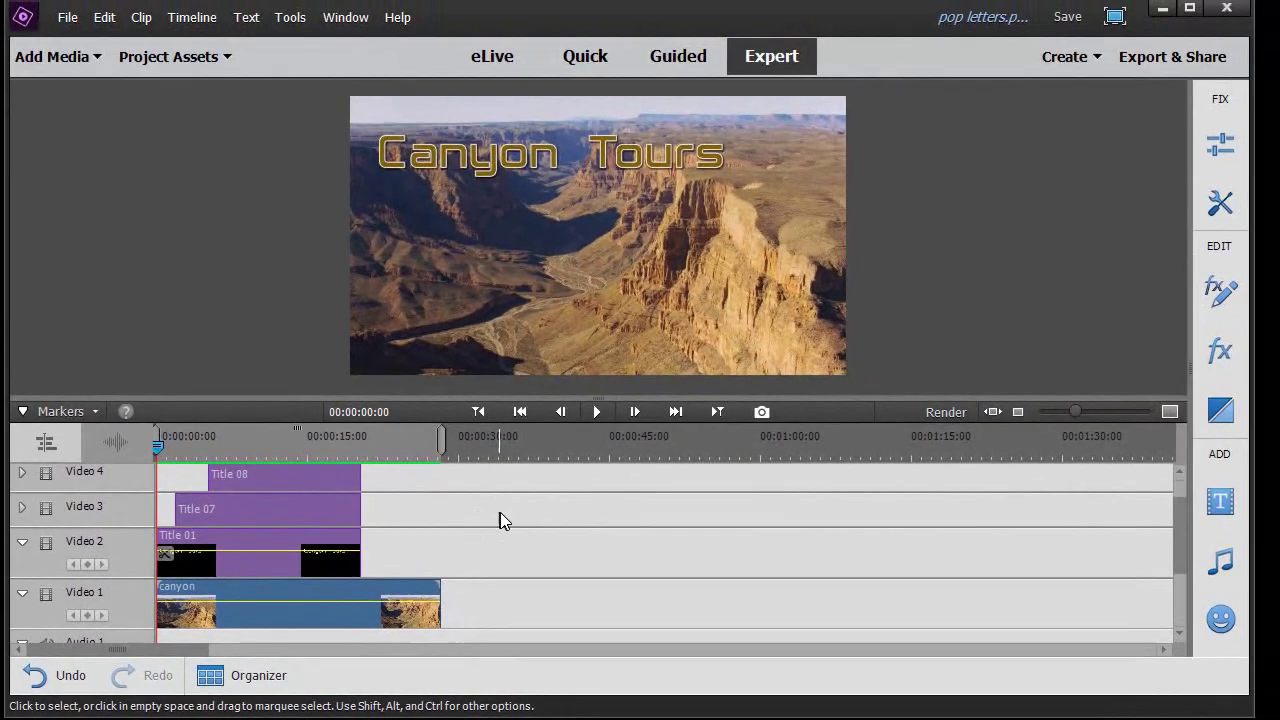
# Play the intro, pause at 00:00:13:23, then expand and collapse the Video 4 track
pyautogui.click(597, 411)
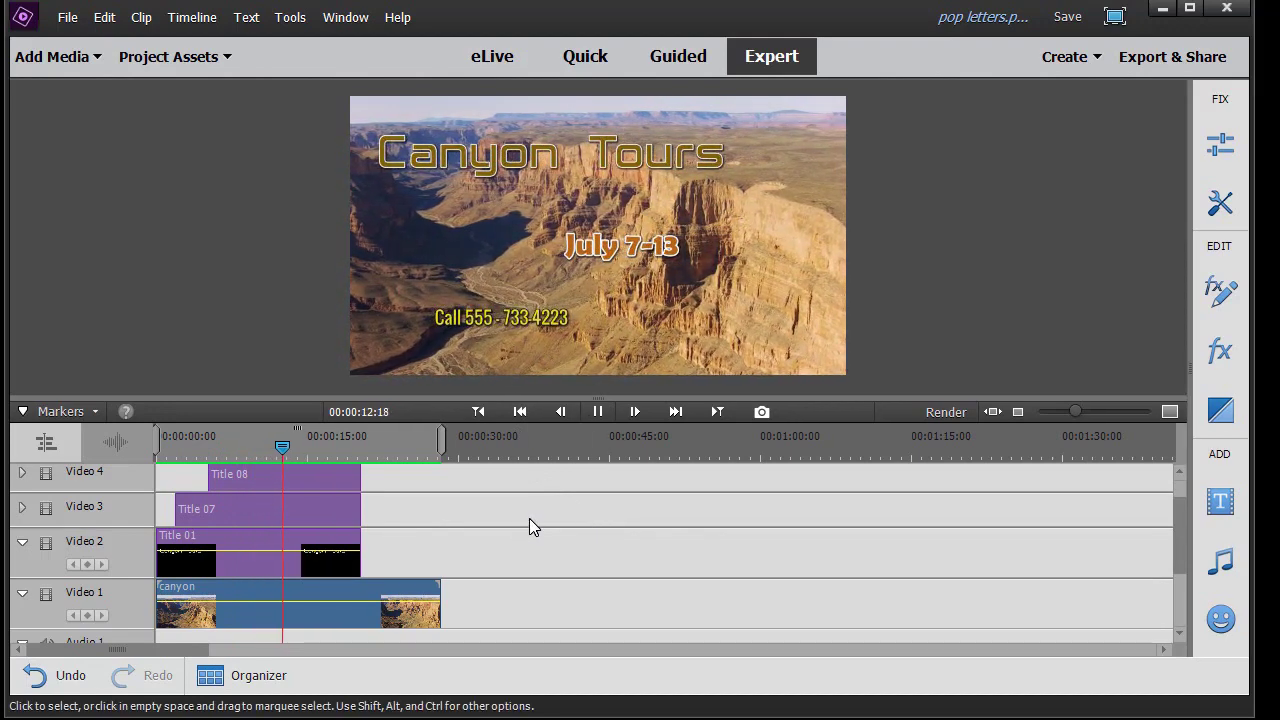
pyautogui.click(597, 413)
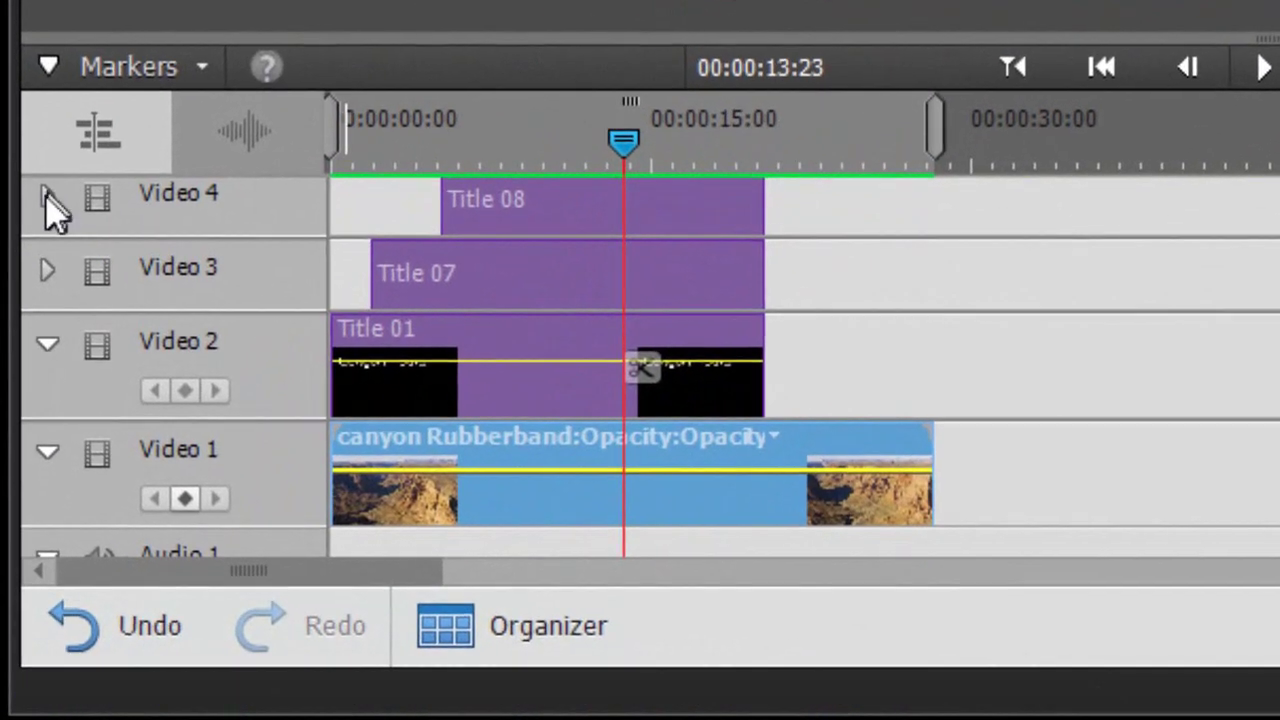
pyautogui.click(47, 197)
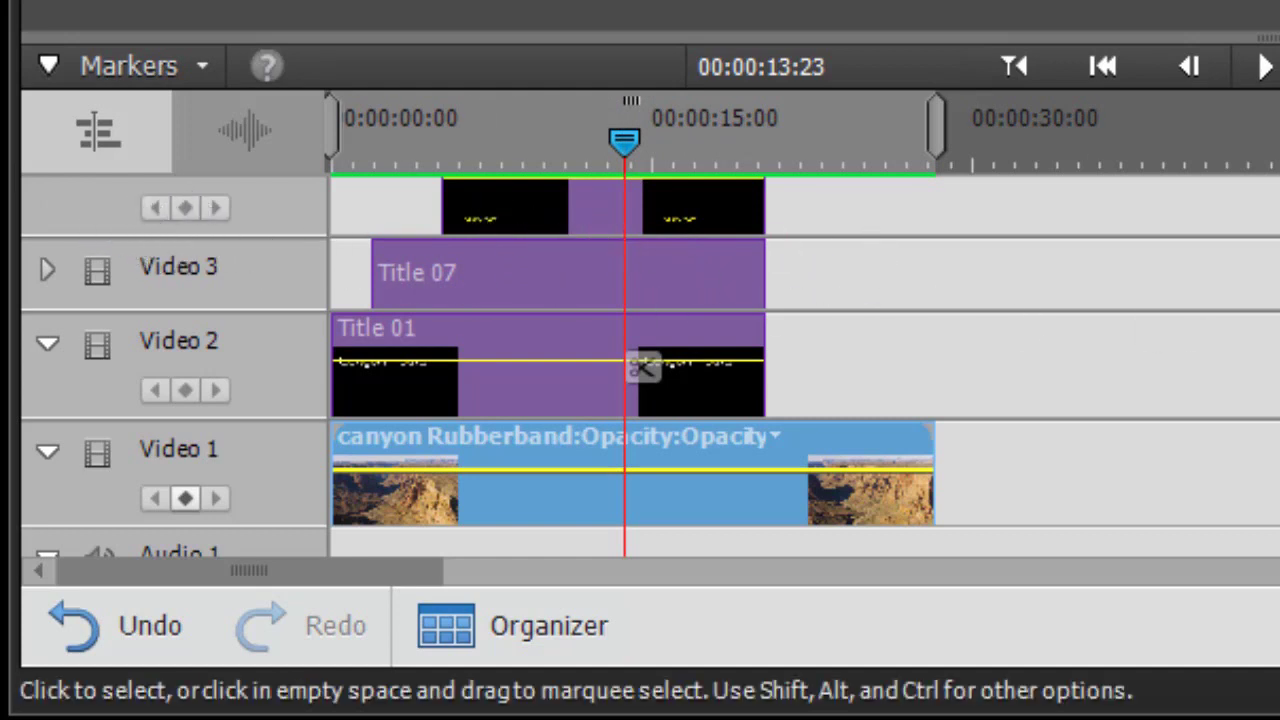
pyautogui.scroll(2, 345, 310)
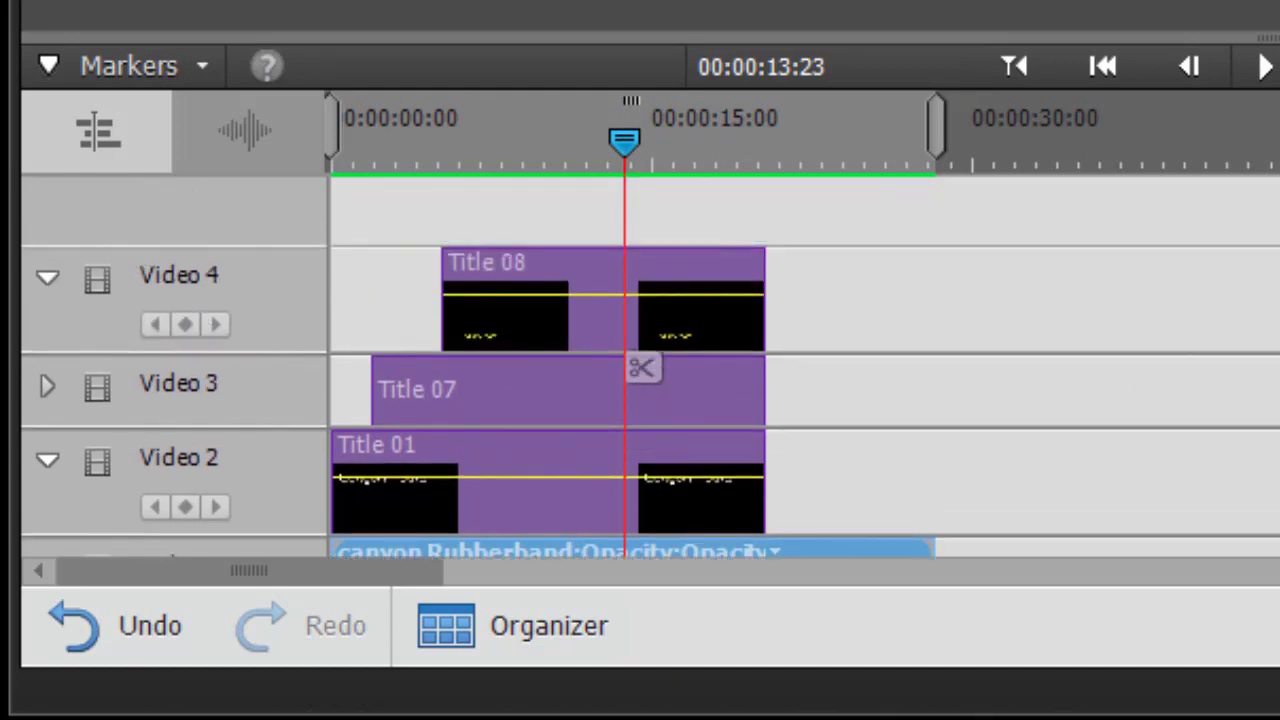
pyautogui.click(47, 279)
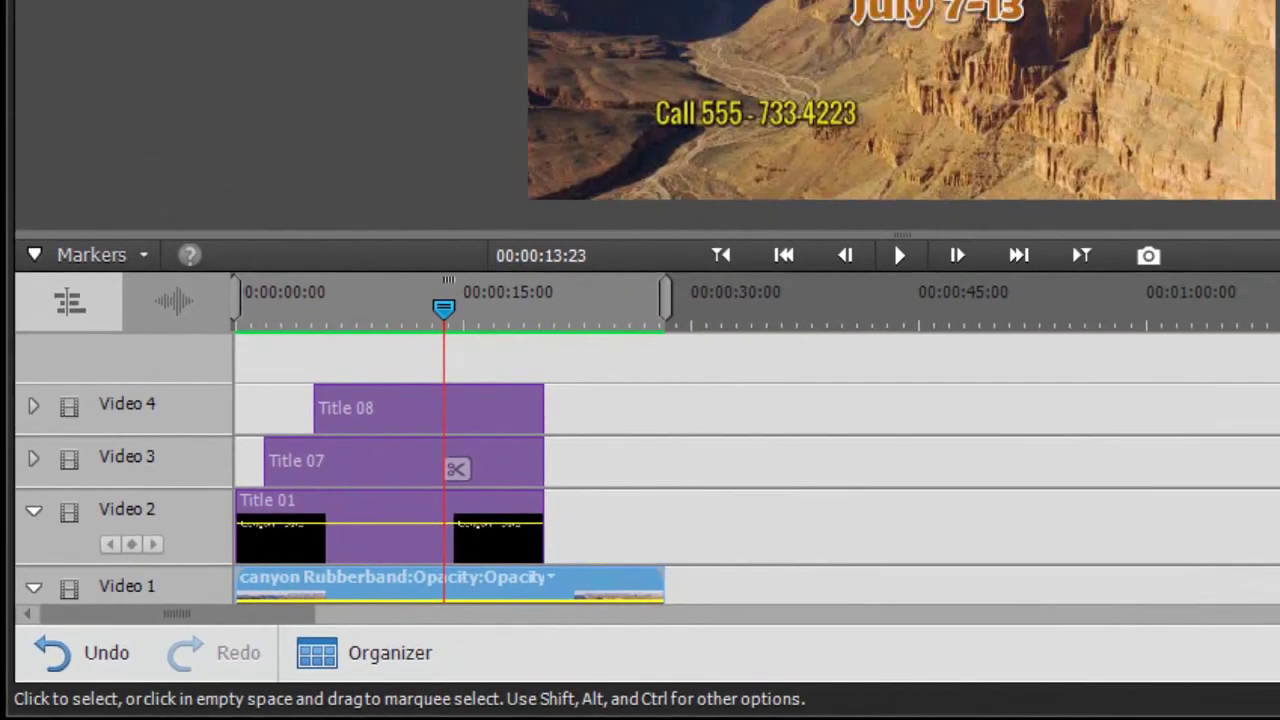
pyautogui.scroll(-1, 259, 407)
pyautogui.scroll(1, 259, 407)
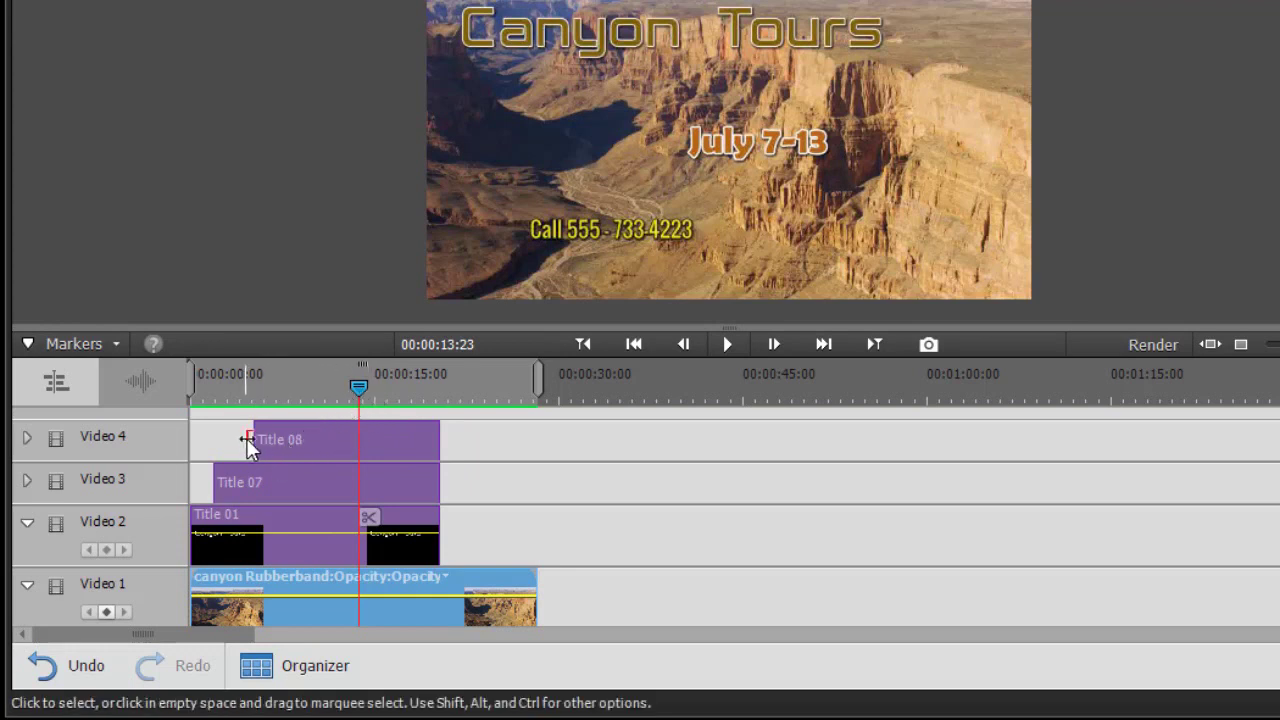
# Scrub the playhead back near the start, then forward to 00:00:06:20
pyautogui.moveTo(363, 400); pyautogui.dragTo(246, 424)
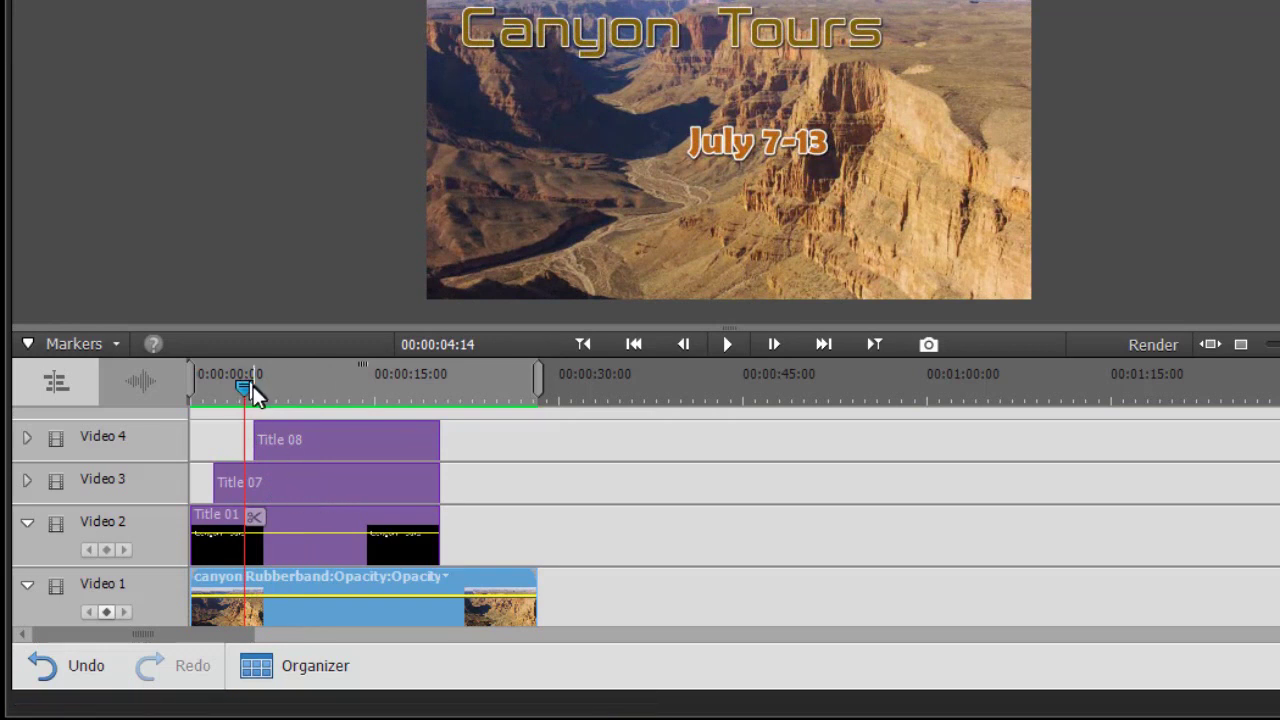
pyautogui.moveTo(244, 385); pyautogui.dragTo(203, 403)
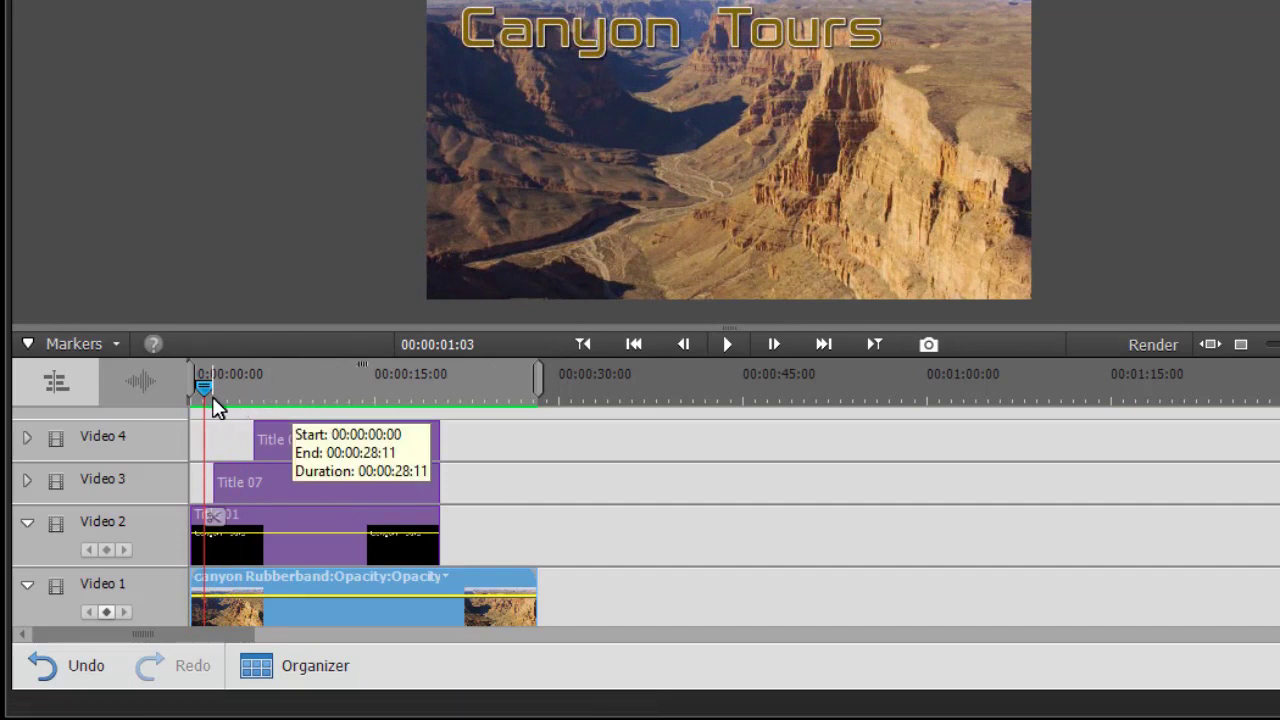
pyautogui.moveTo(204, 396); pyautogui.dragTo(272, 396)
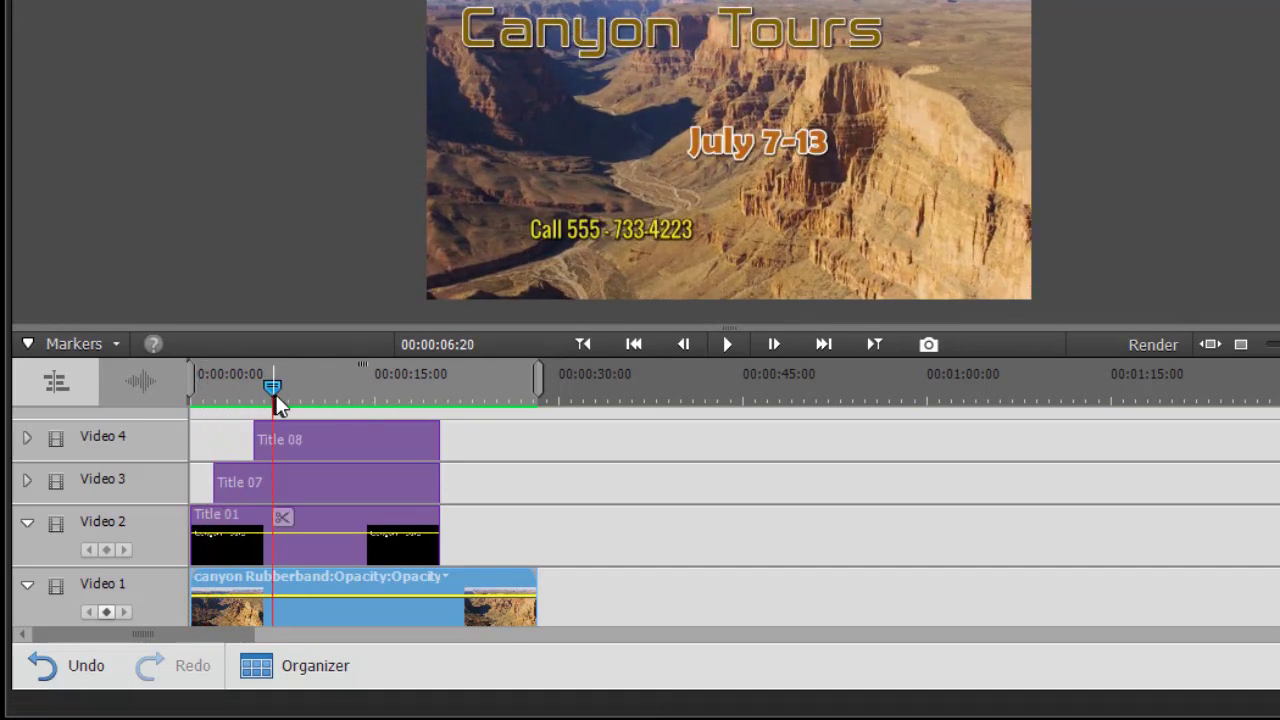
pyautogui.rightClick(358, 438)
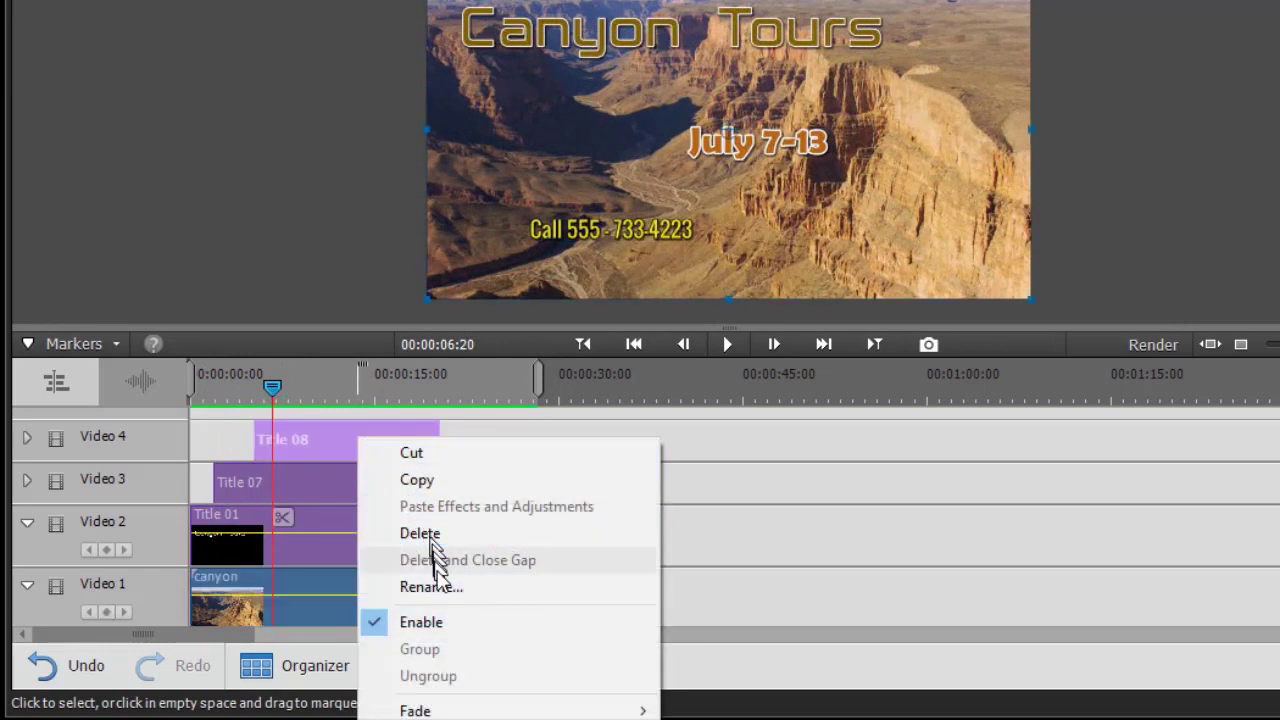
# Rename the Title 08 clip on Video 4 to 'Phone'
pyautogui.click(437, 587)
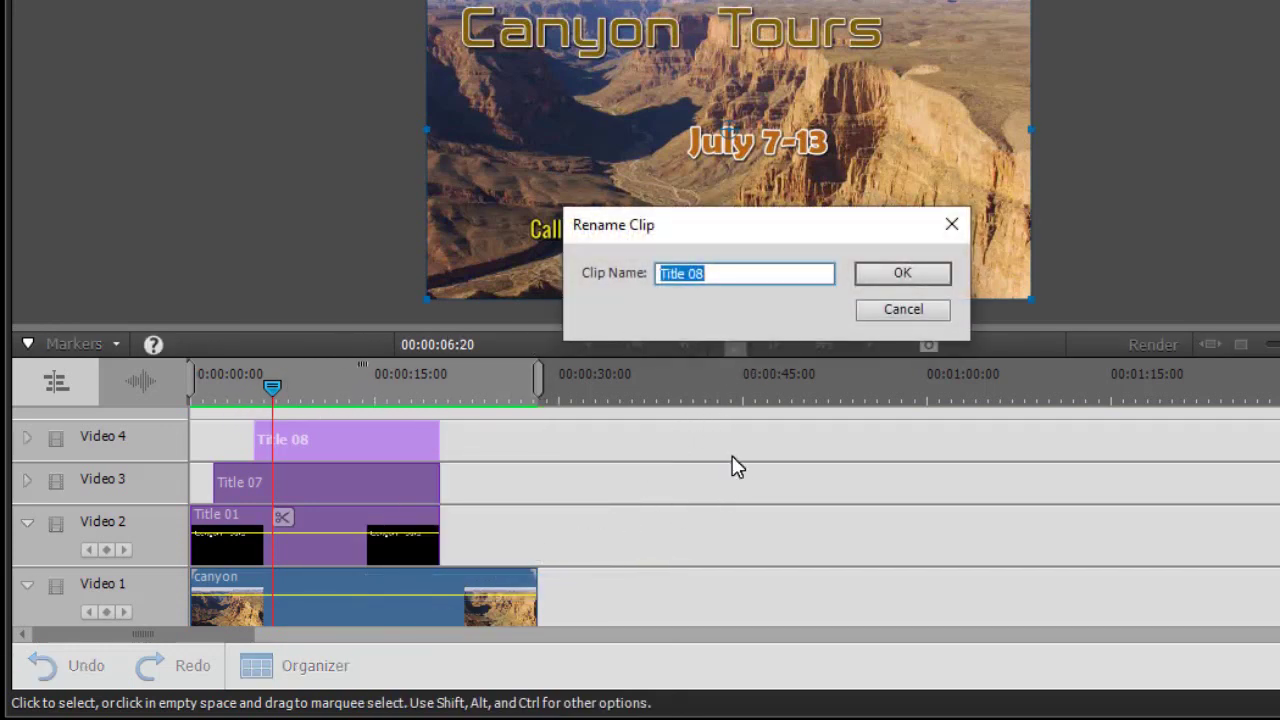
pyautogui.write('Phone')
pyautogui.click(903, 274)
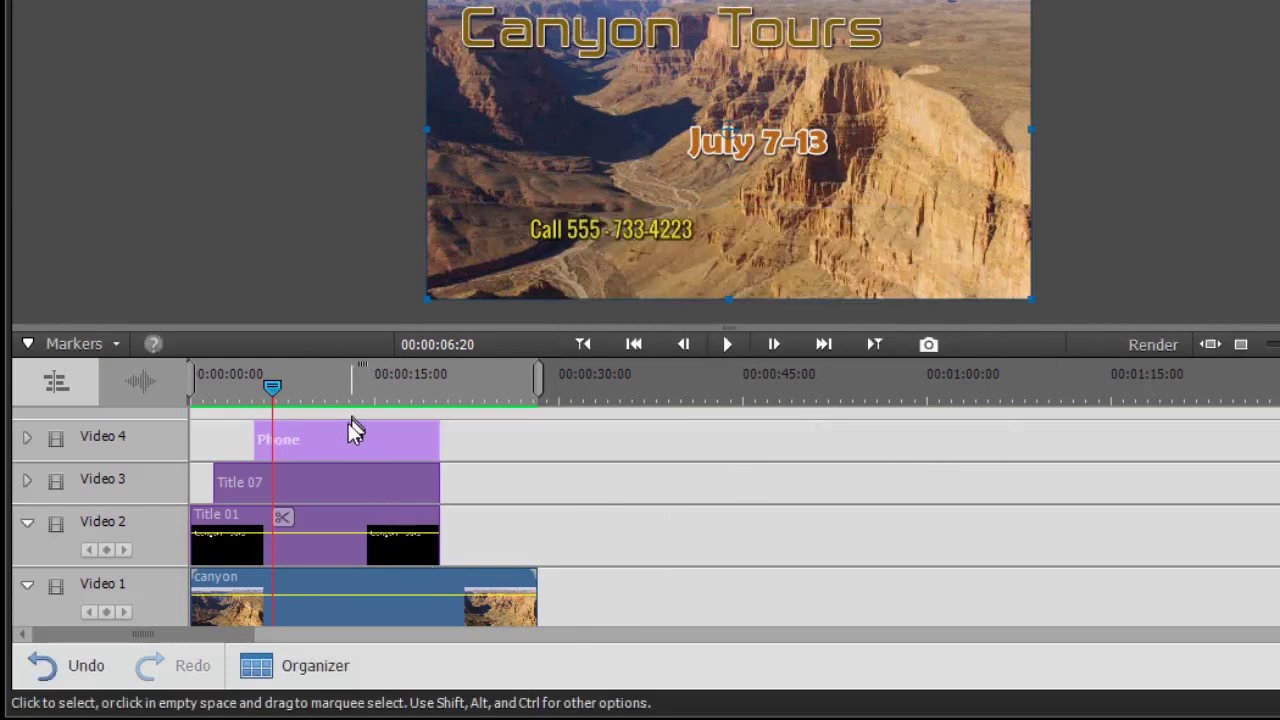
# Rename the Title 07 clip on Video 3 to 'Tour Date'
pyautogui.rightClick(305, 482)
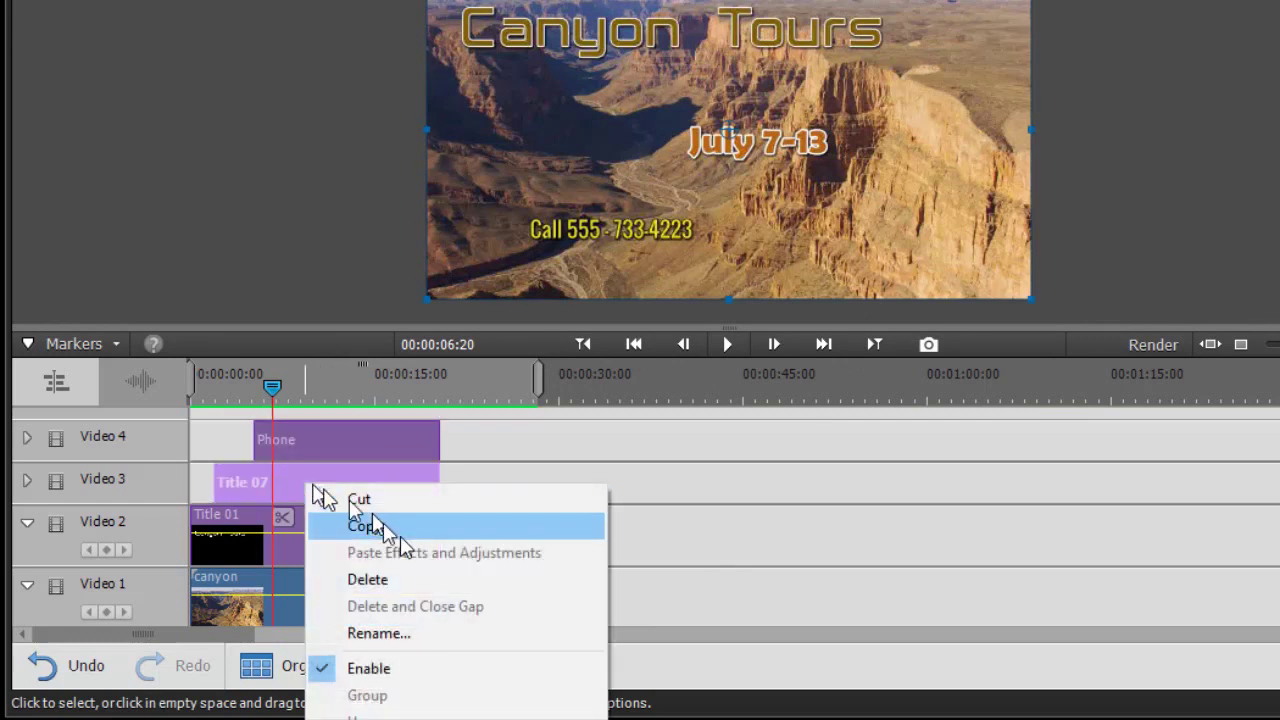
pyautogui.click(390, 636)
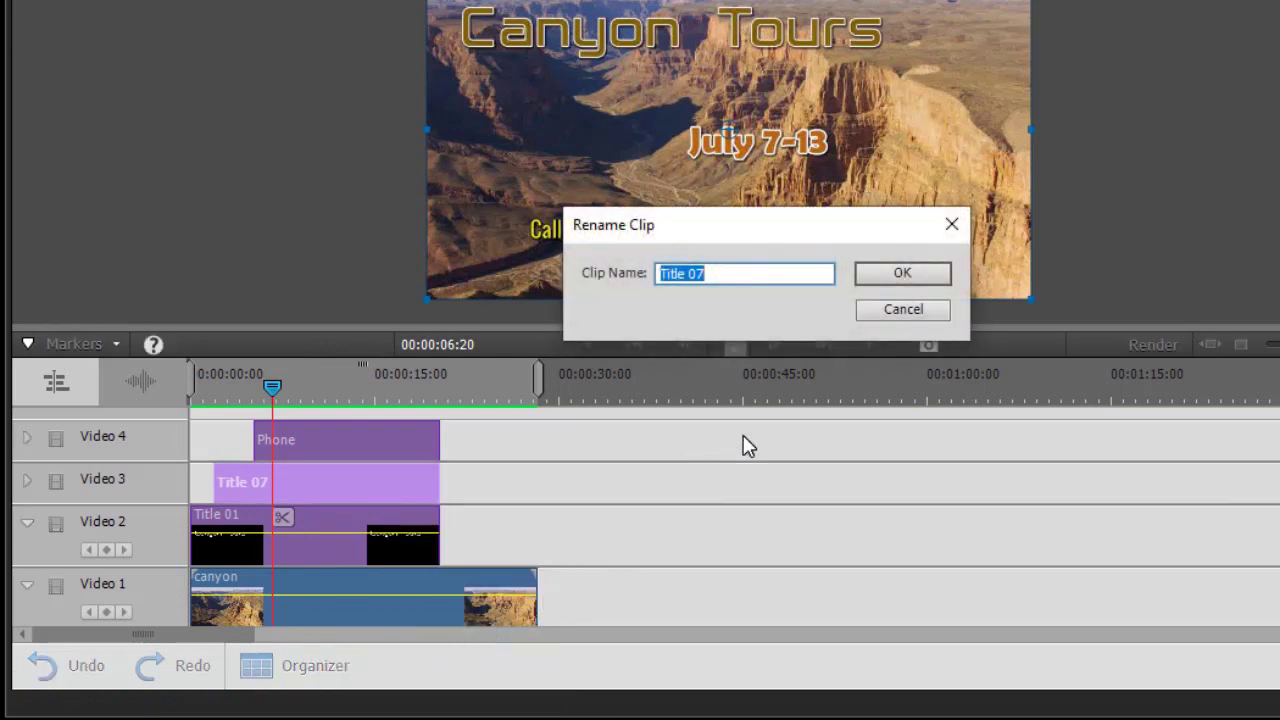
pyautogui.write('Tour Date')
pyautogui.press('Return')
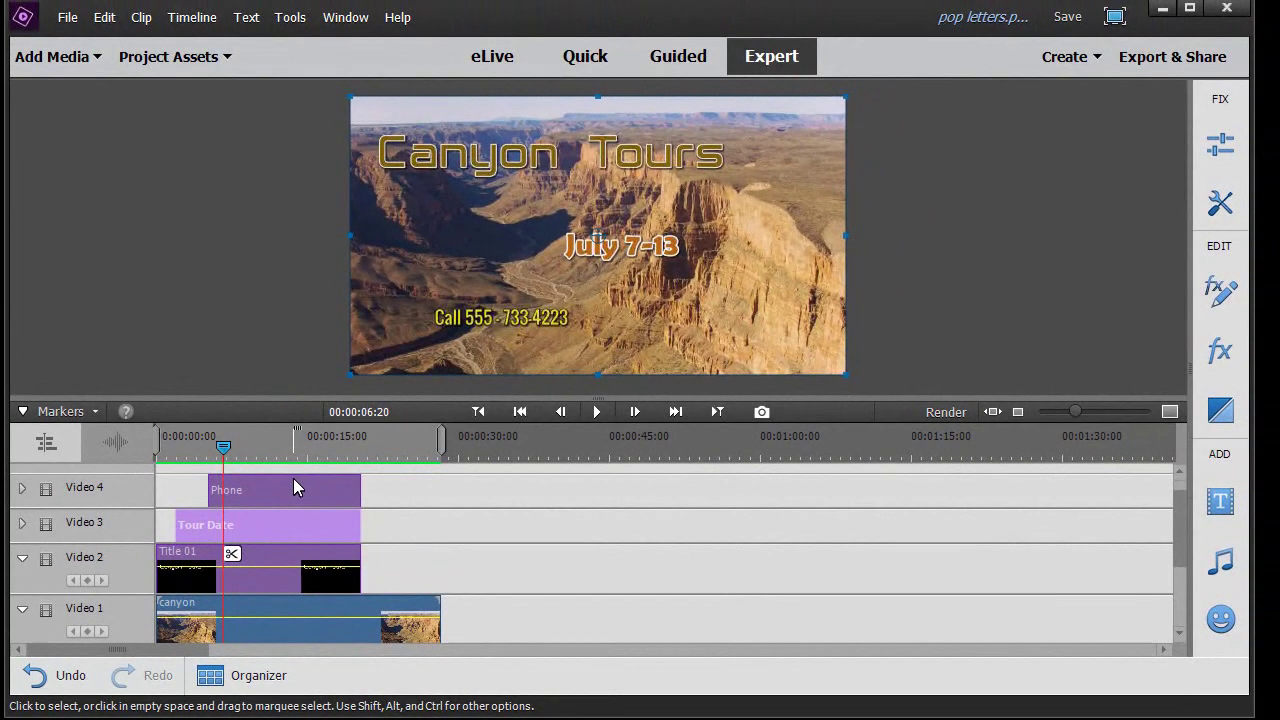
# Rename the Title 08 asset to 'Contact Phone' and drop a copy on Video 4 at the playhead
pyautogui.click(160, 60)
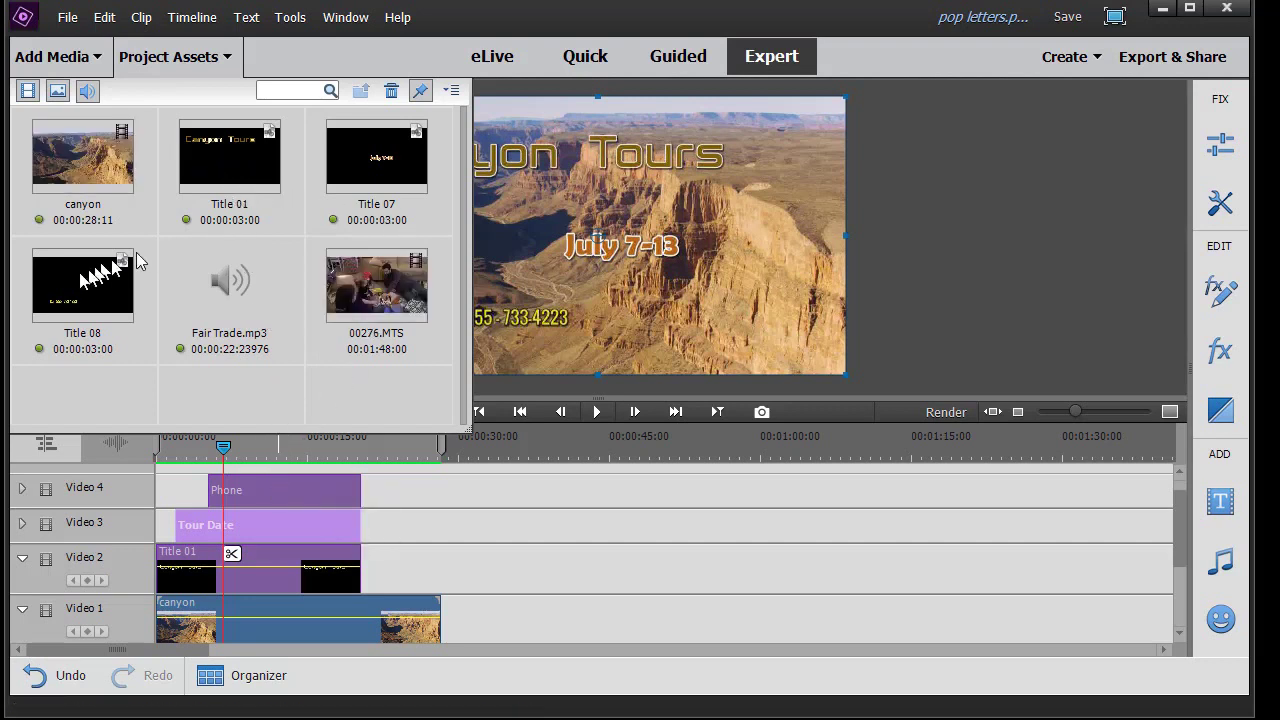
pyautogui.rightClick(86, 279)
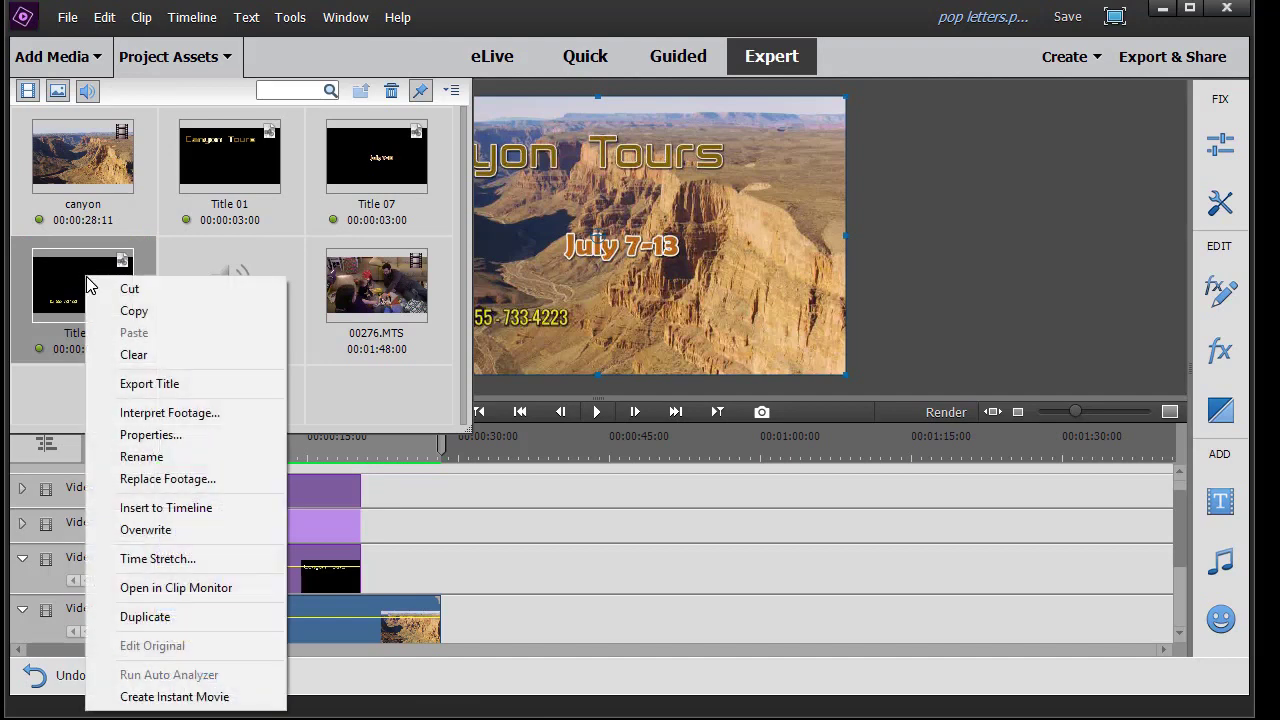
pyautogui.click(160, 456)
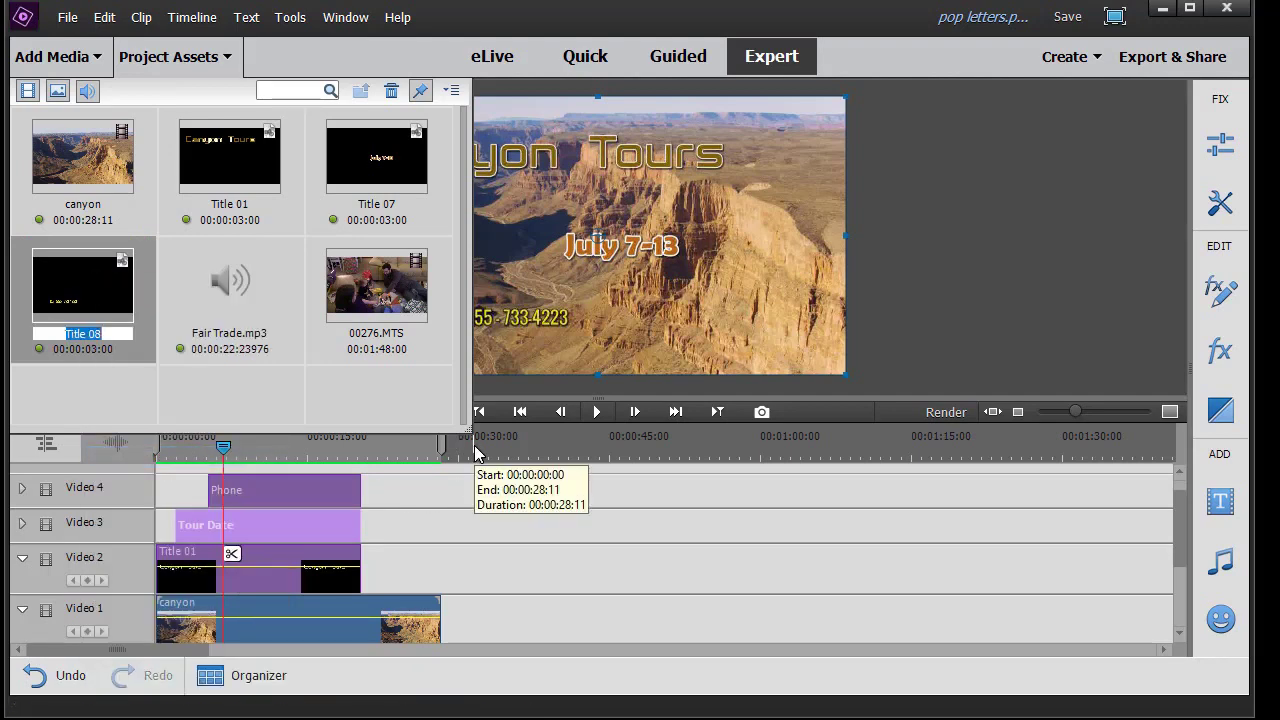
pyautogui.write('Contact Pho')
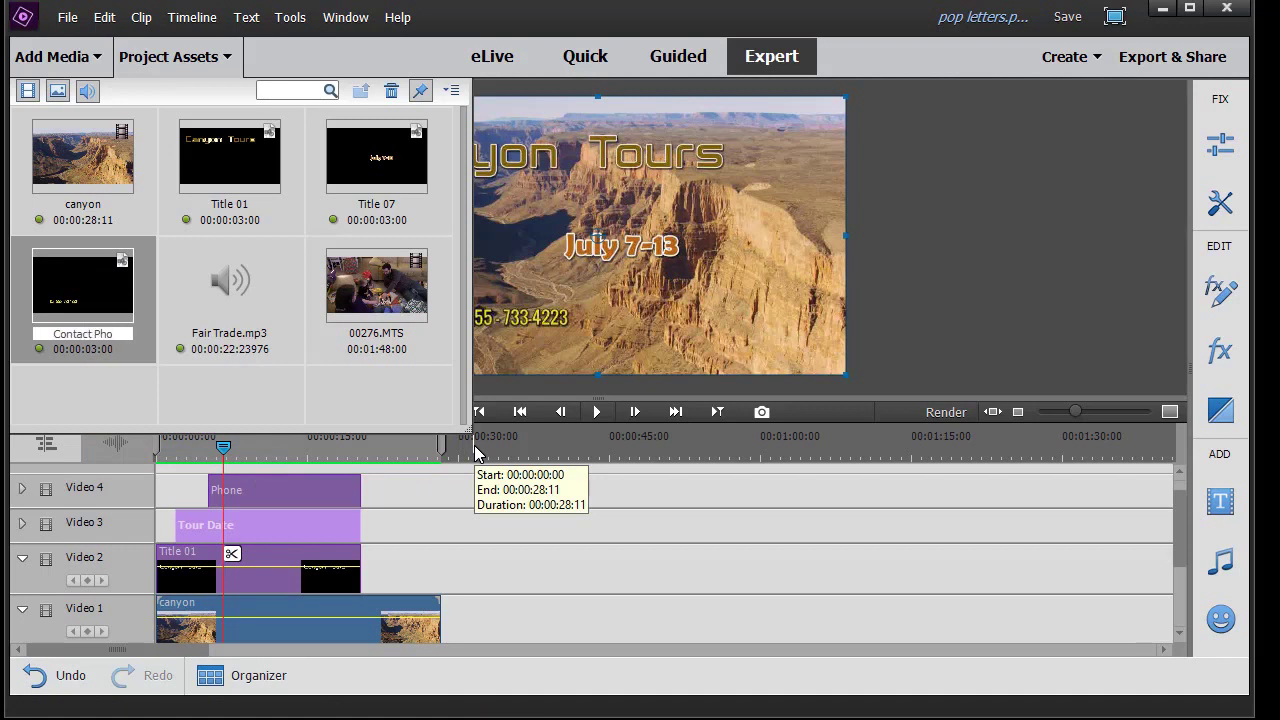
pyautogui.write('ne')
pyautogui.press('Return')
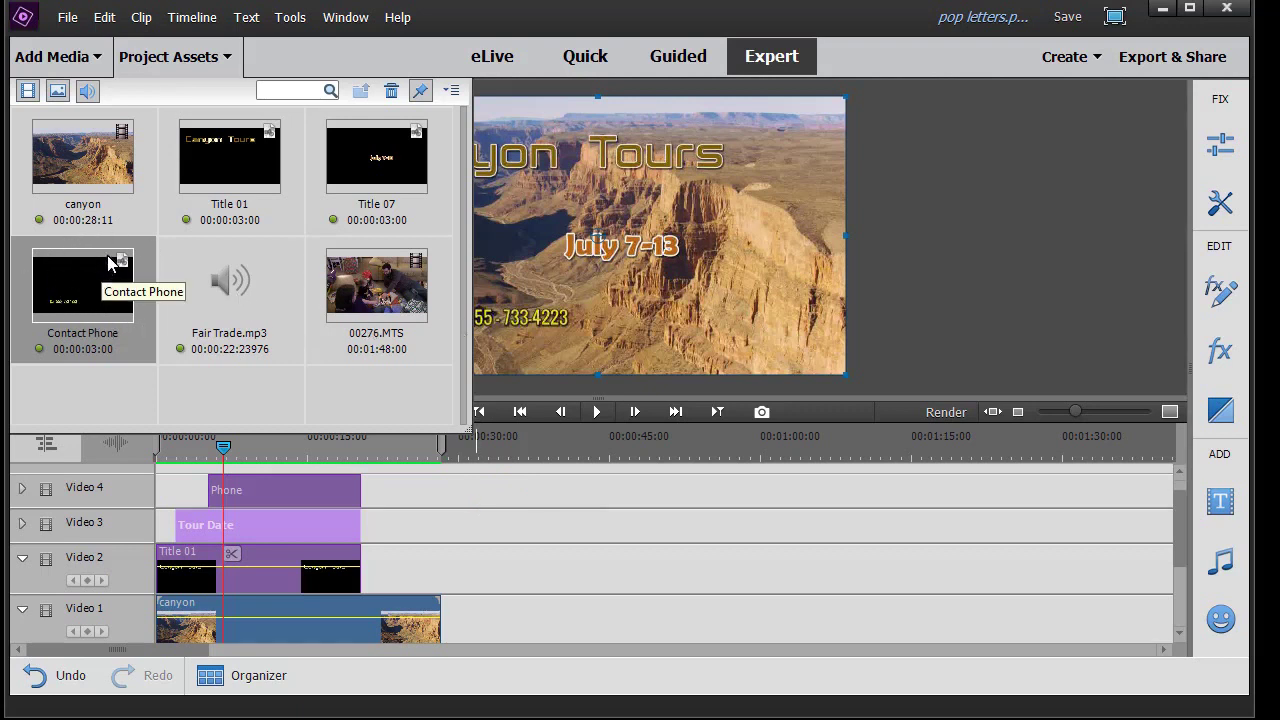
pyautogui.moveTo(108, 266); pyautogui.dragTo(435, 492)
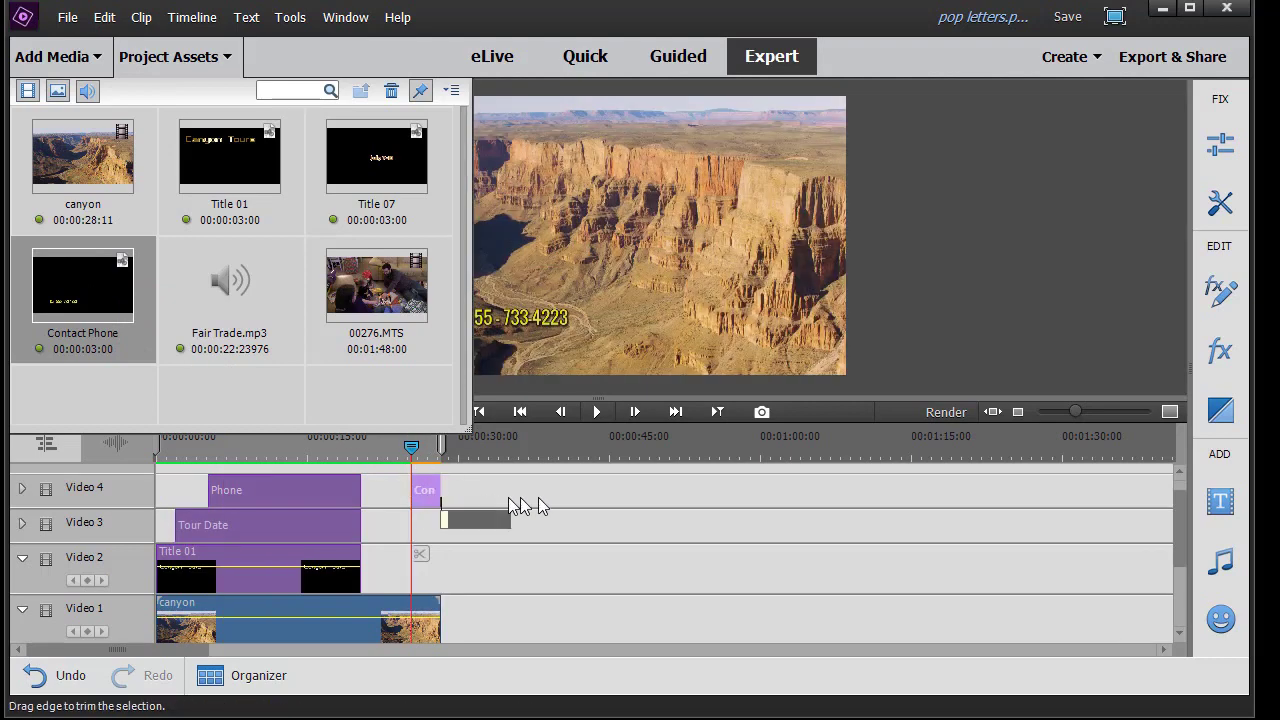
# Delete the trial Contact Phone copy from Video 4 and close Project Assets
pyautogui.moveTo(538, 500); pyautogui.dragTo(542, 499)
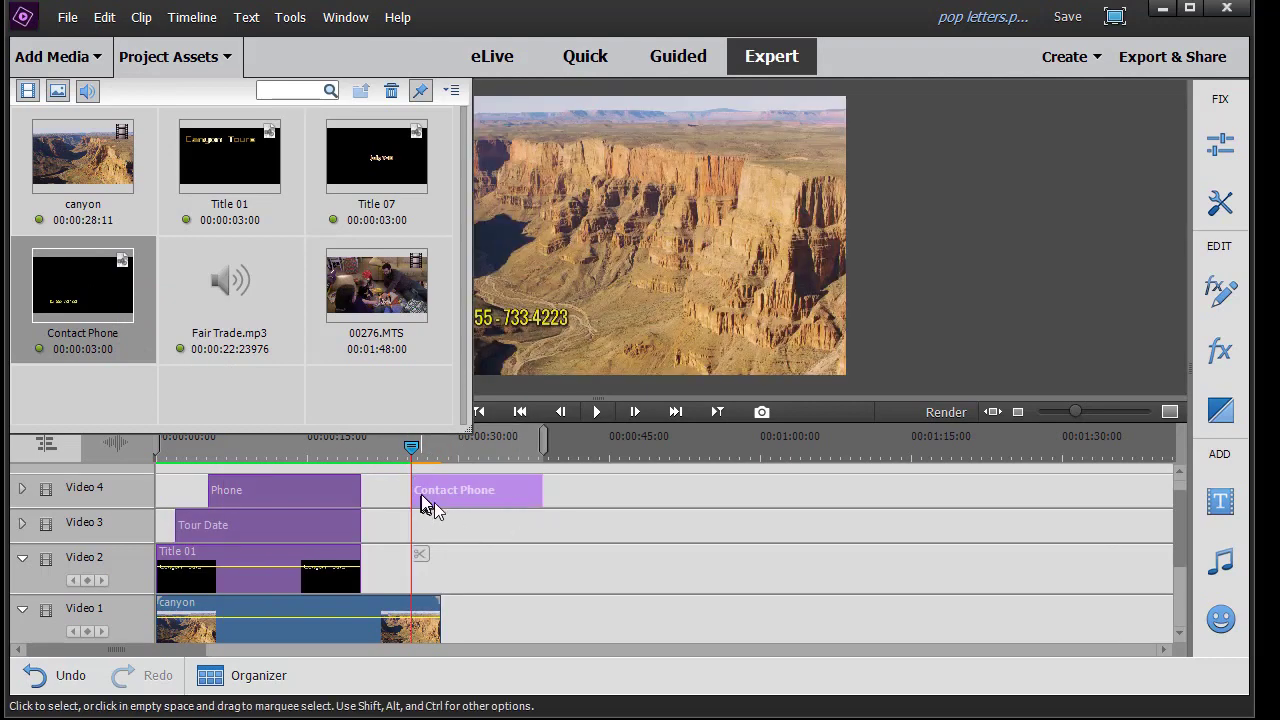
pyautogui.click(272, 526)
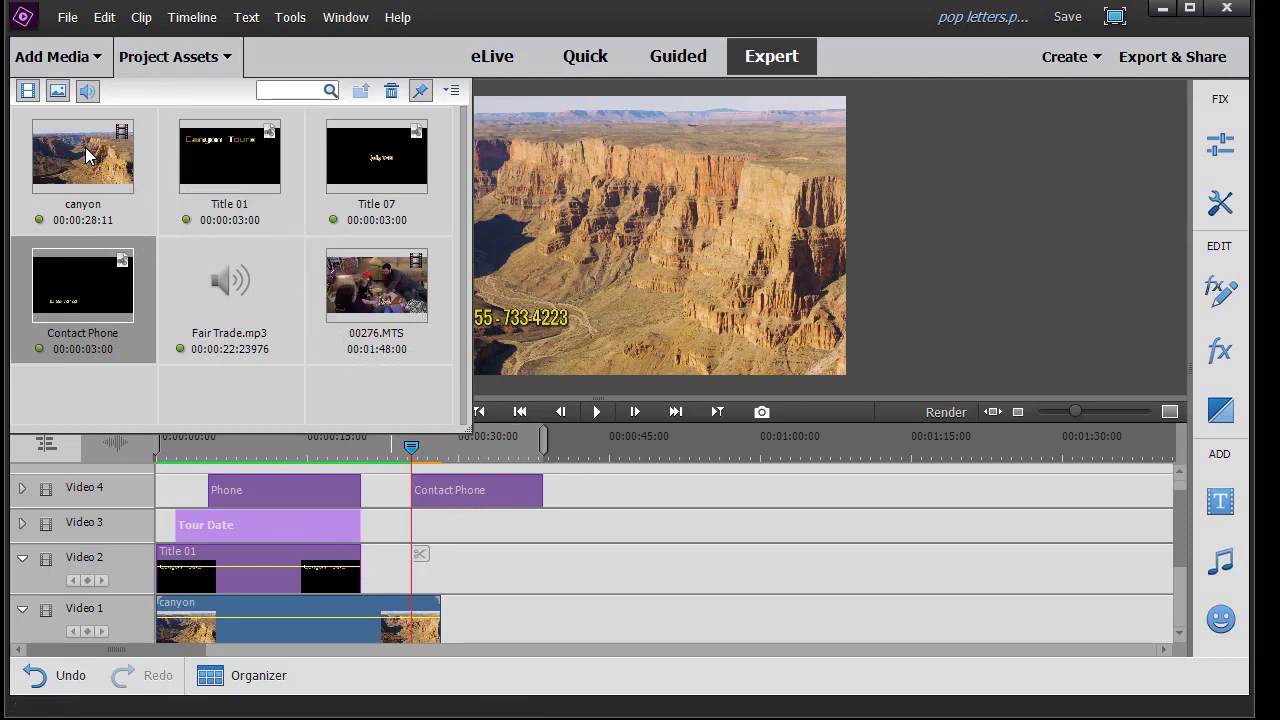
pyautogui.click(505, 500)
pyautogui.press('Delete')
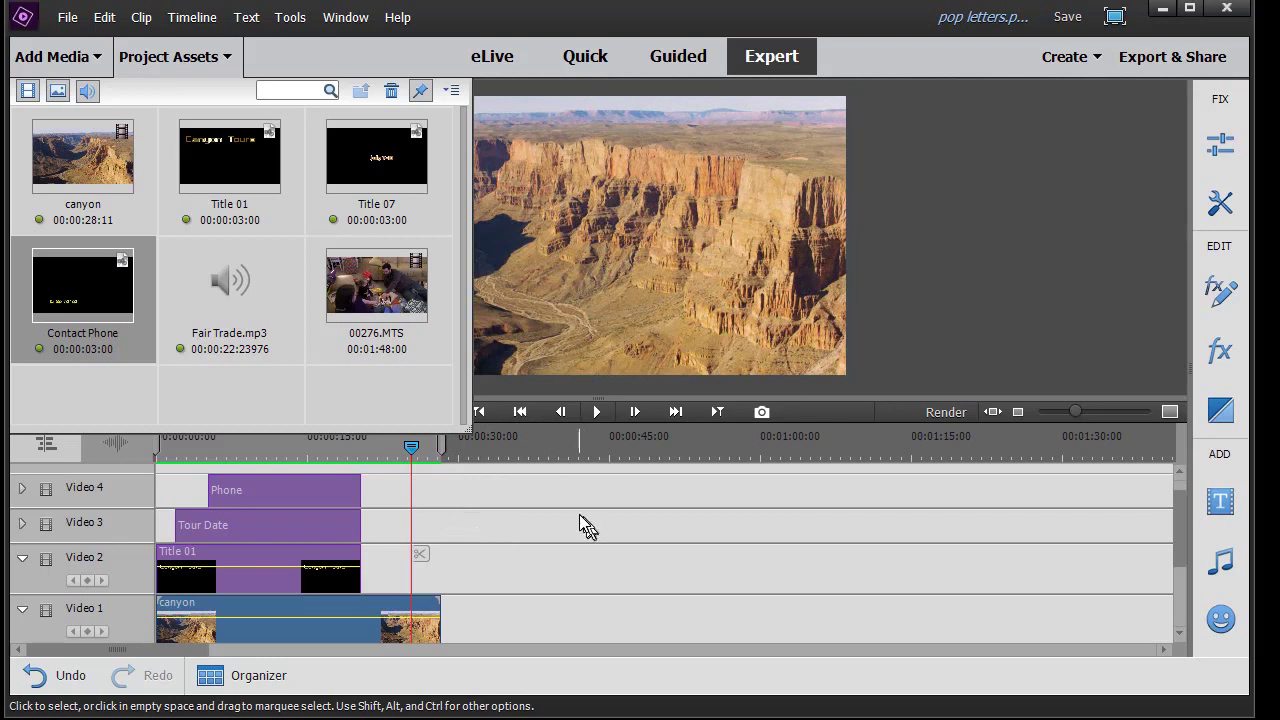
pyautogui.click(172, 57)
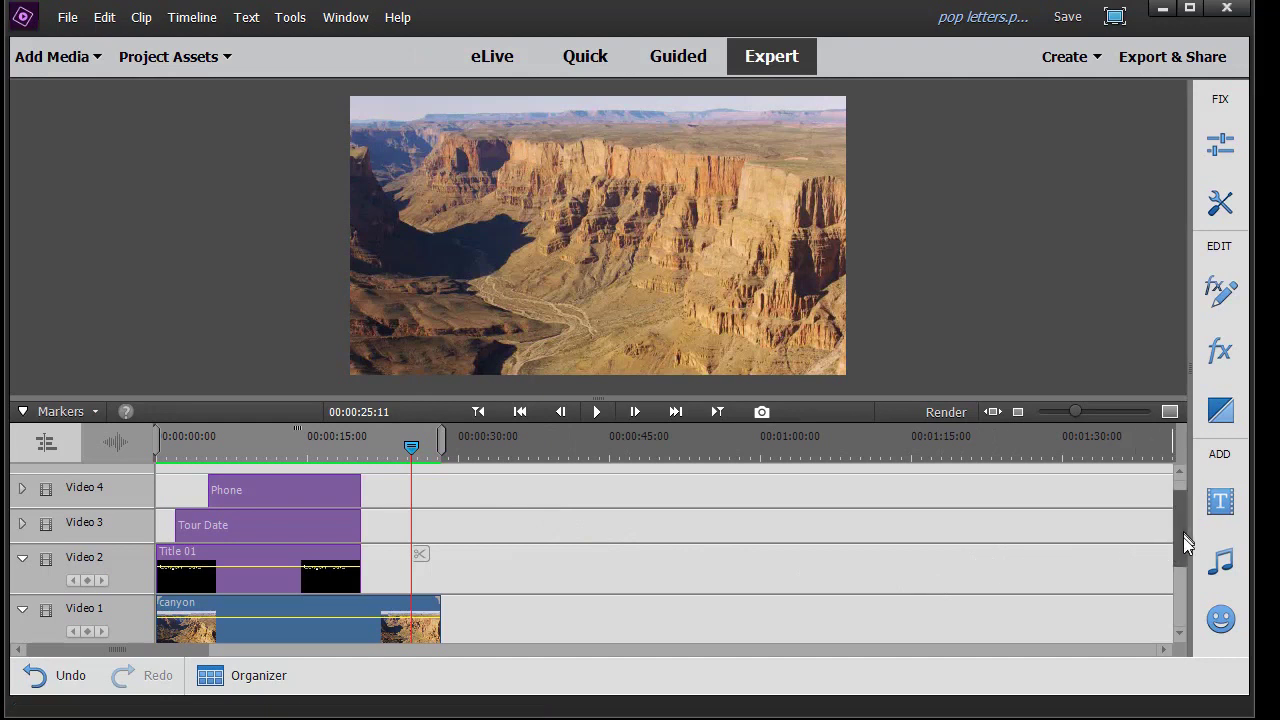
# Marquee-select the Title 01, Tour Date and Phone clips and group them
pyautogui.moveTo(1183, 537); pyautogui.dragTo(543, 541)
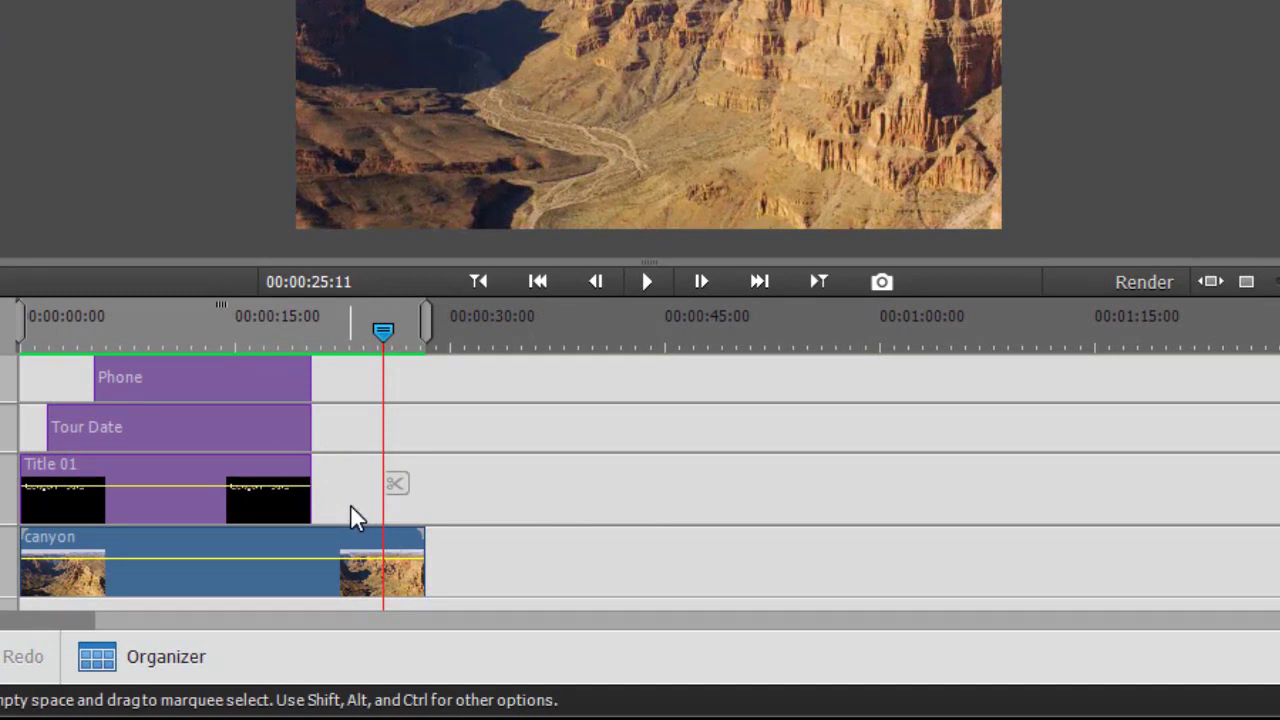
pyautogui.moveTo(351, 507); pyautogui.dragTo(185, 380)
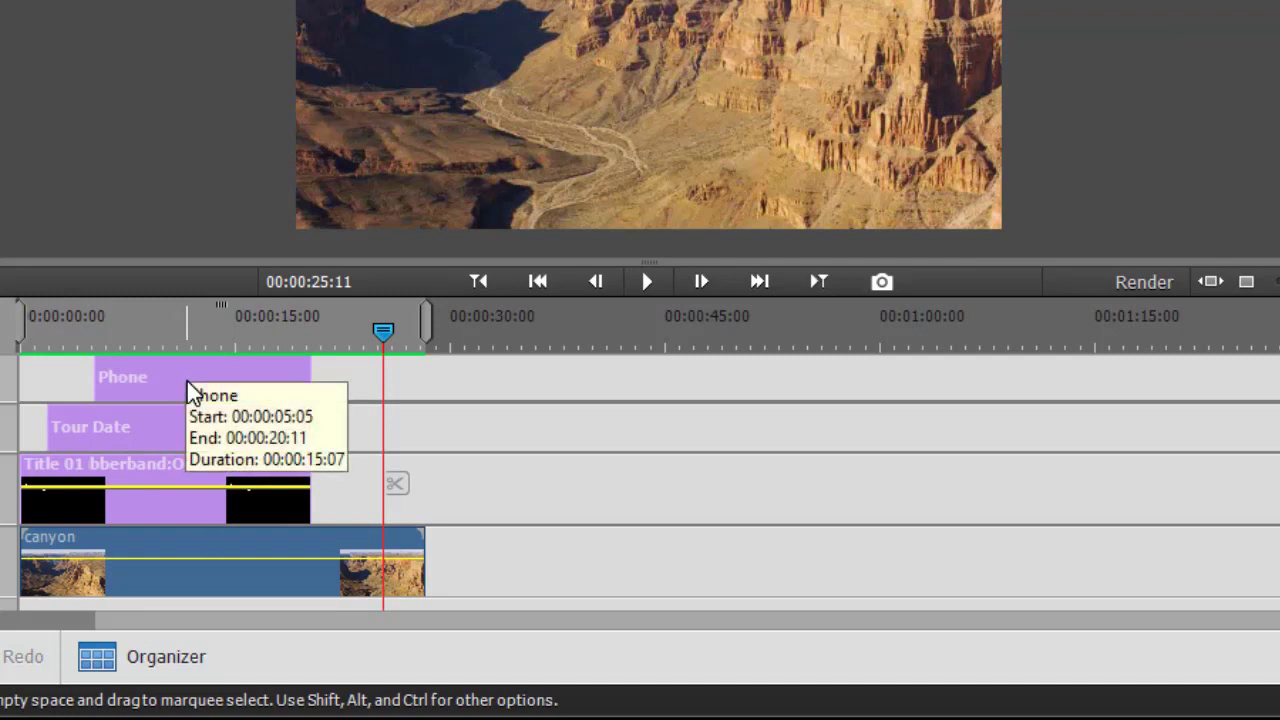
pyautogui.rightClick(185, 377)
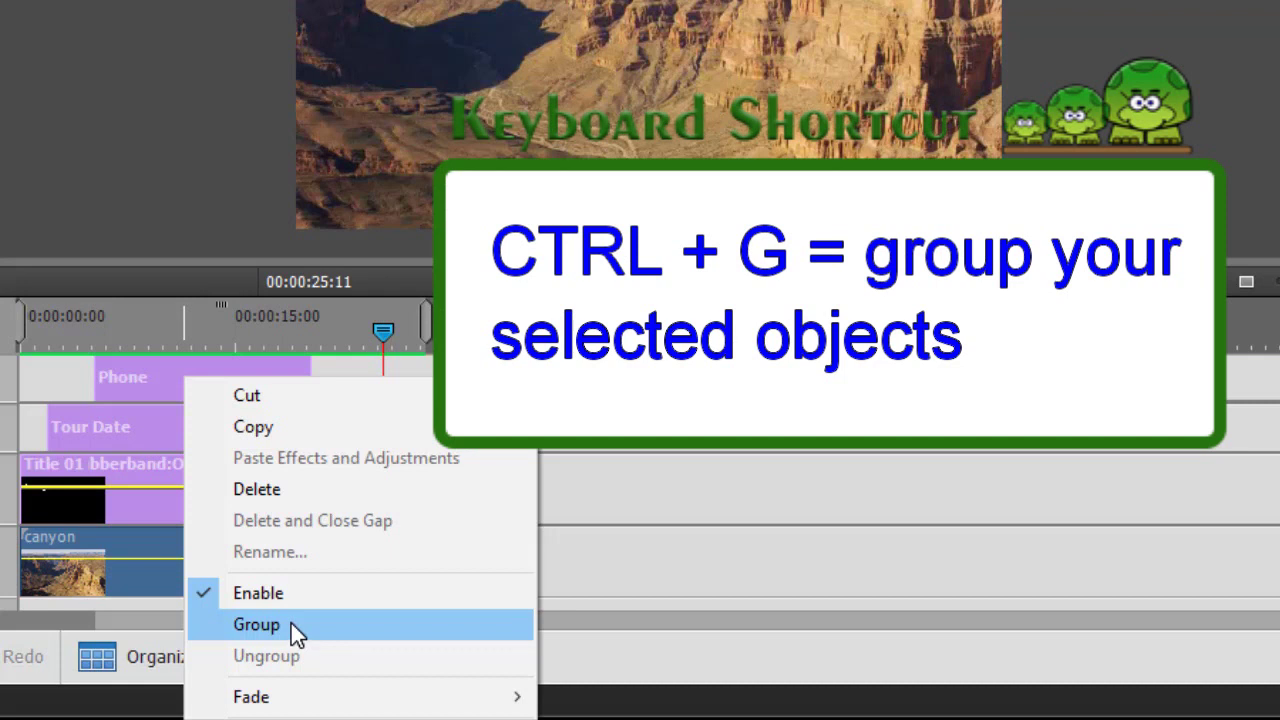
pyautogui.click(291, 623)
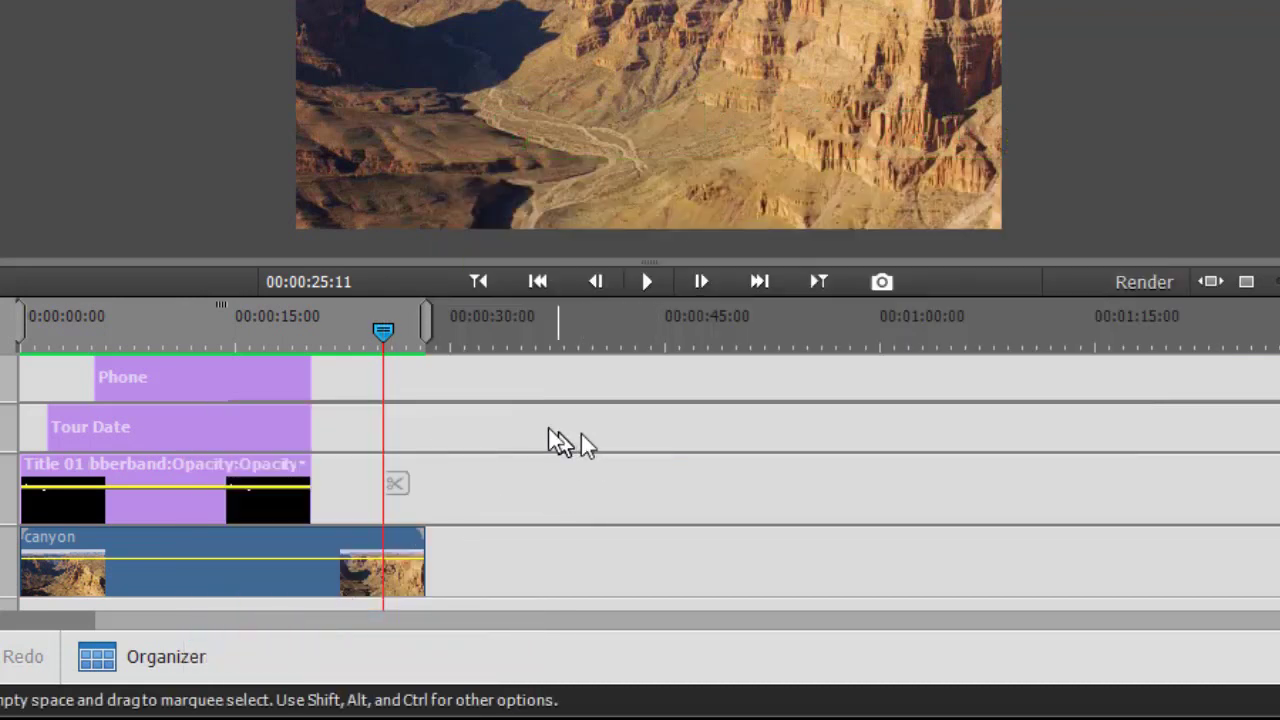
pyautogui.click(529, 434)
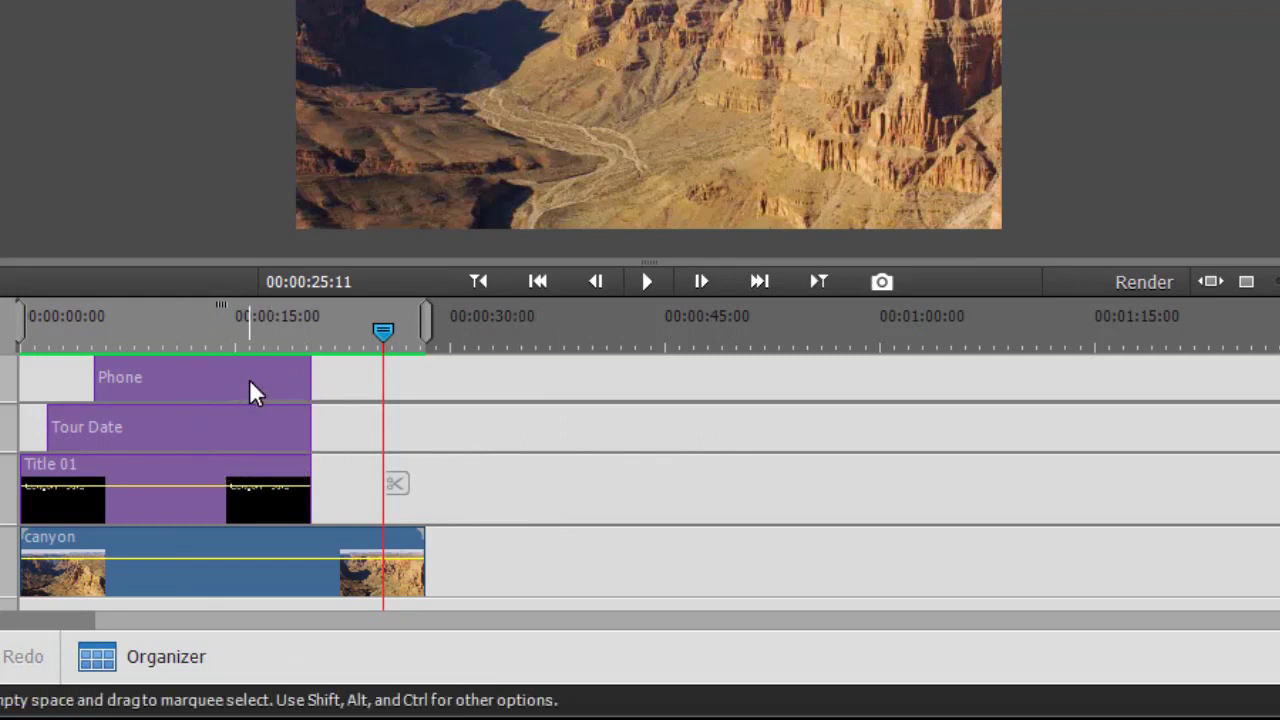
pyautogui.moveTo(247, 377)
pyautogui.mouseDown()
pyautogui.moveTo(700, 430)
pyautogui.moveTo(825, 395)
pyautogui.moveTo(963, 402)
pyautogui.moveTo(743, 391)
pyautogui.moveTo(766, 386)
pyautogui.moveTo(242, 385)
pyautogui.moveTo(254, 380)
pyautogui.mouseUp()
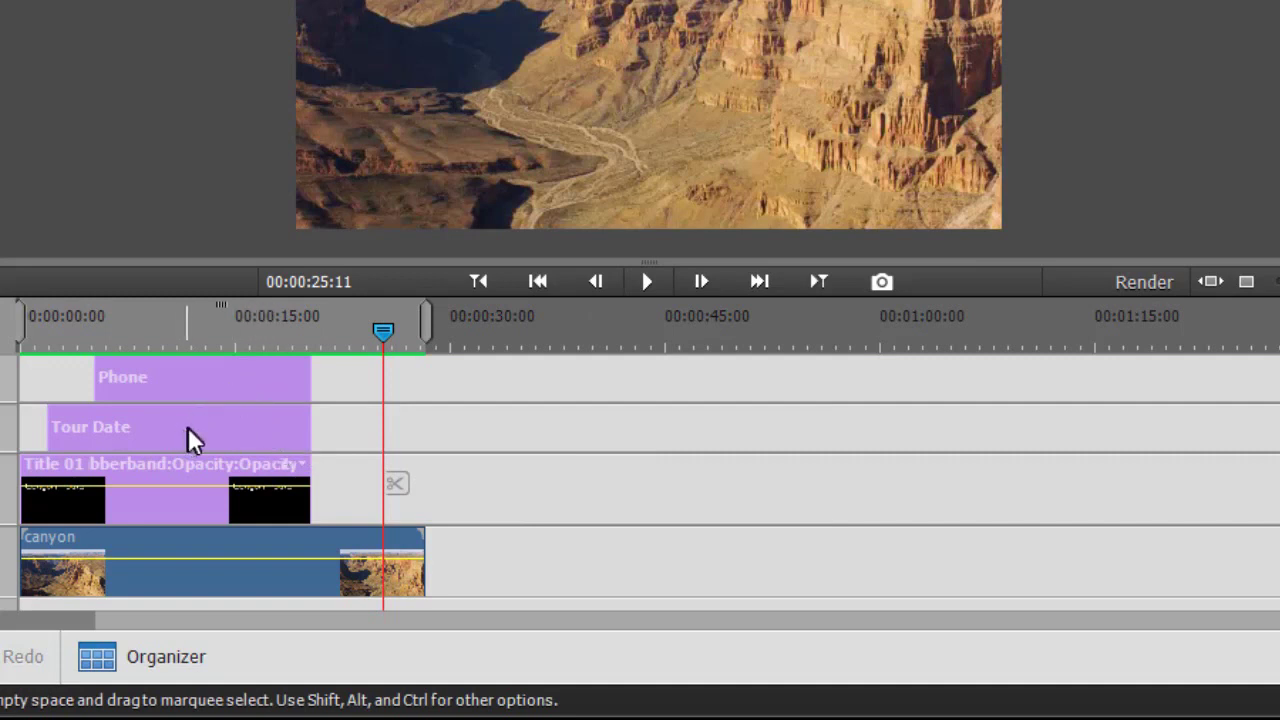
pyautogui.rightClick(249, 420)
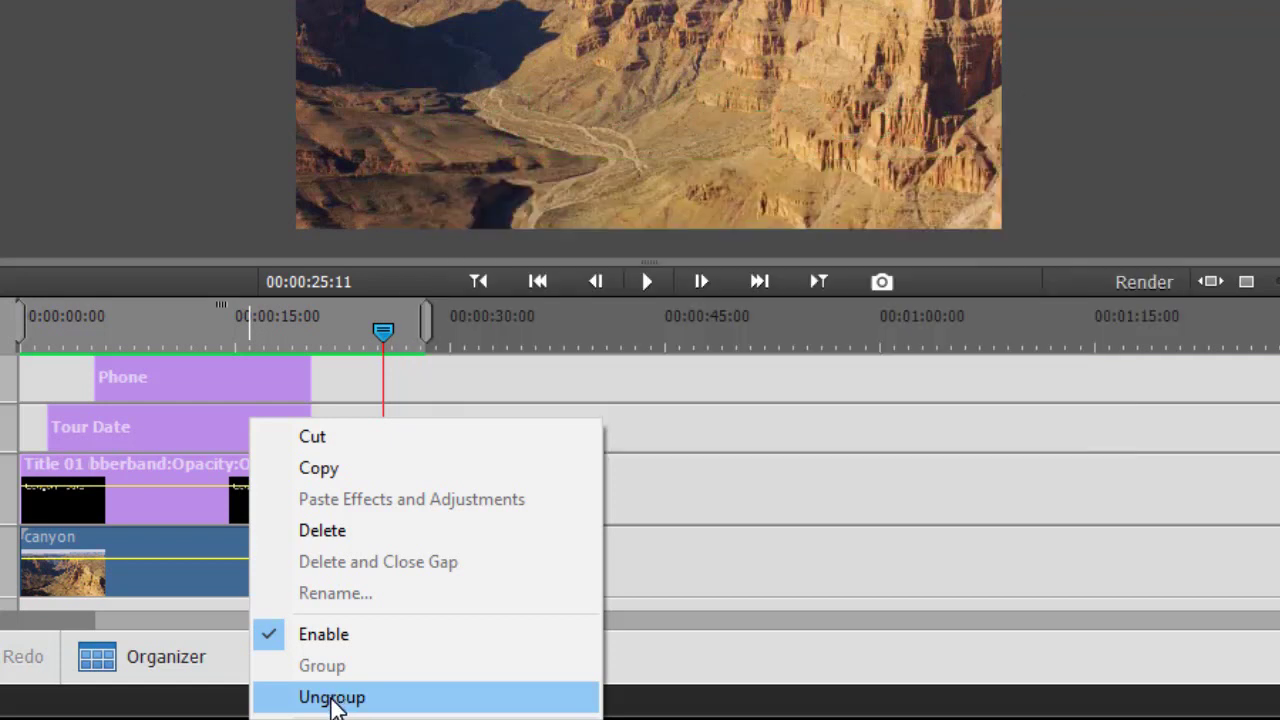
# Ungroup the titles, then drag Phone to about 00:00:28 and back to its original start
pyautogui.click(333, 697)
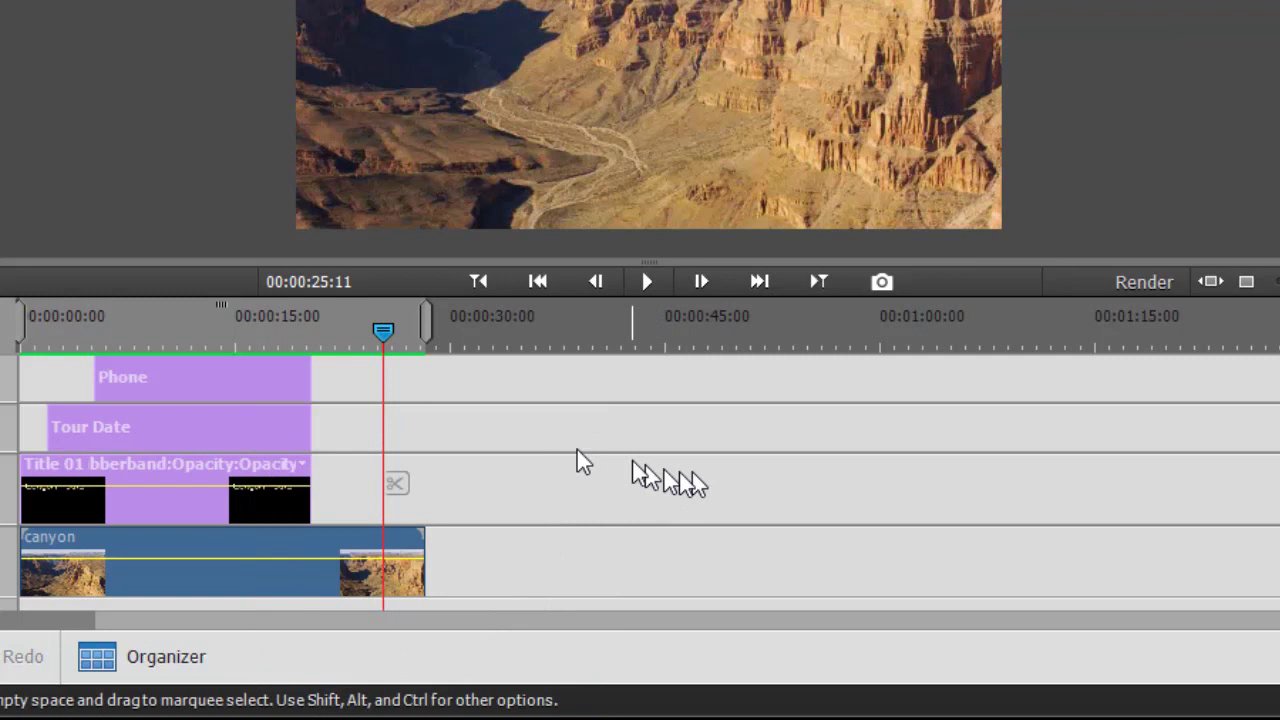
pyautogui.click(534, 430)
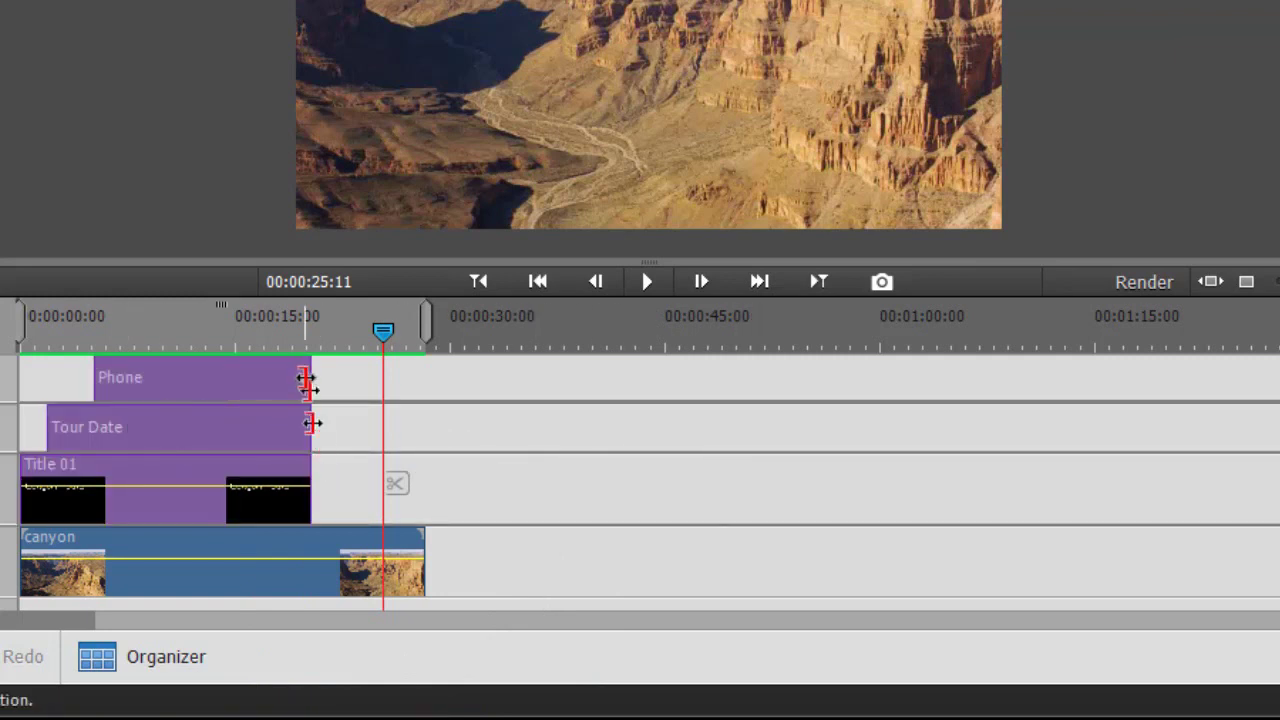
pyautogui.moveTo(270, 376); pyautogui.dragTo(610, 365)
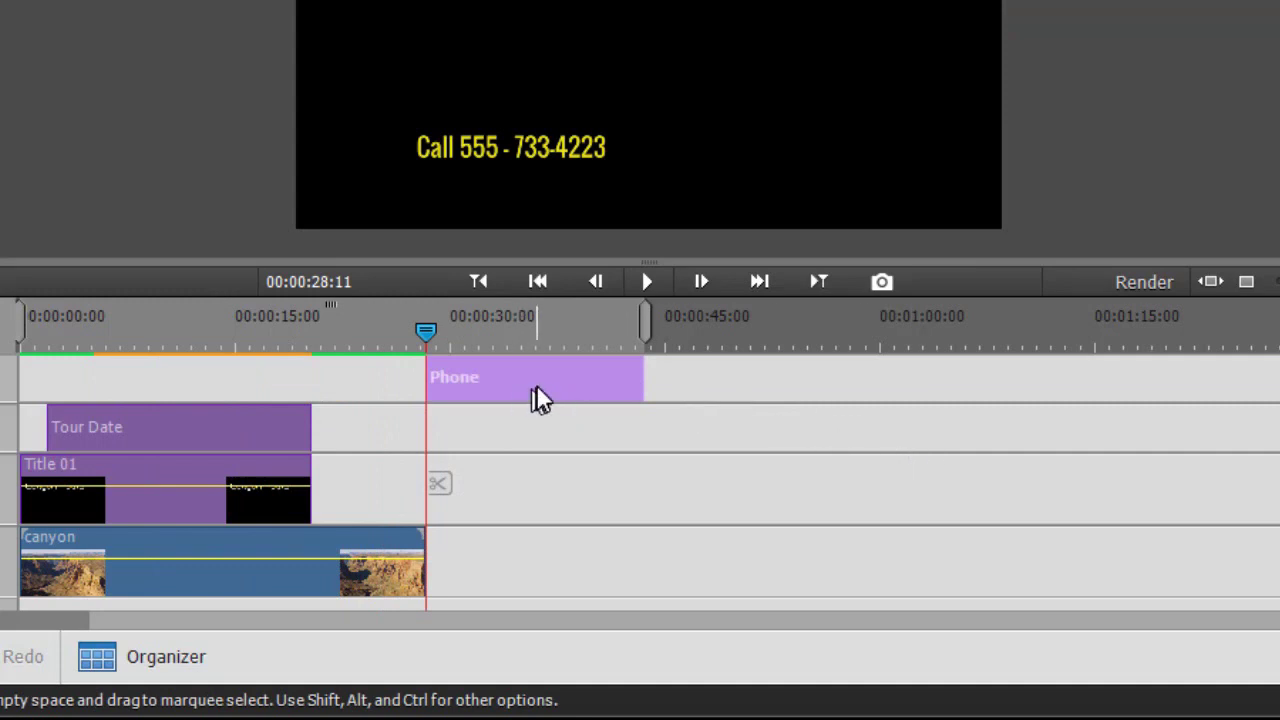
pyautogui.moveTo(534, 397); pyautogui.dragTo(214, 389)
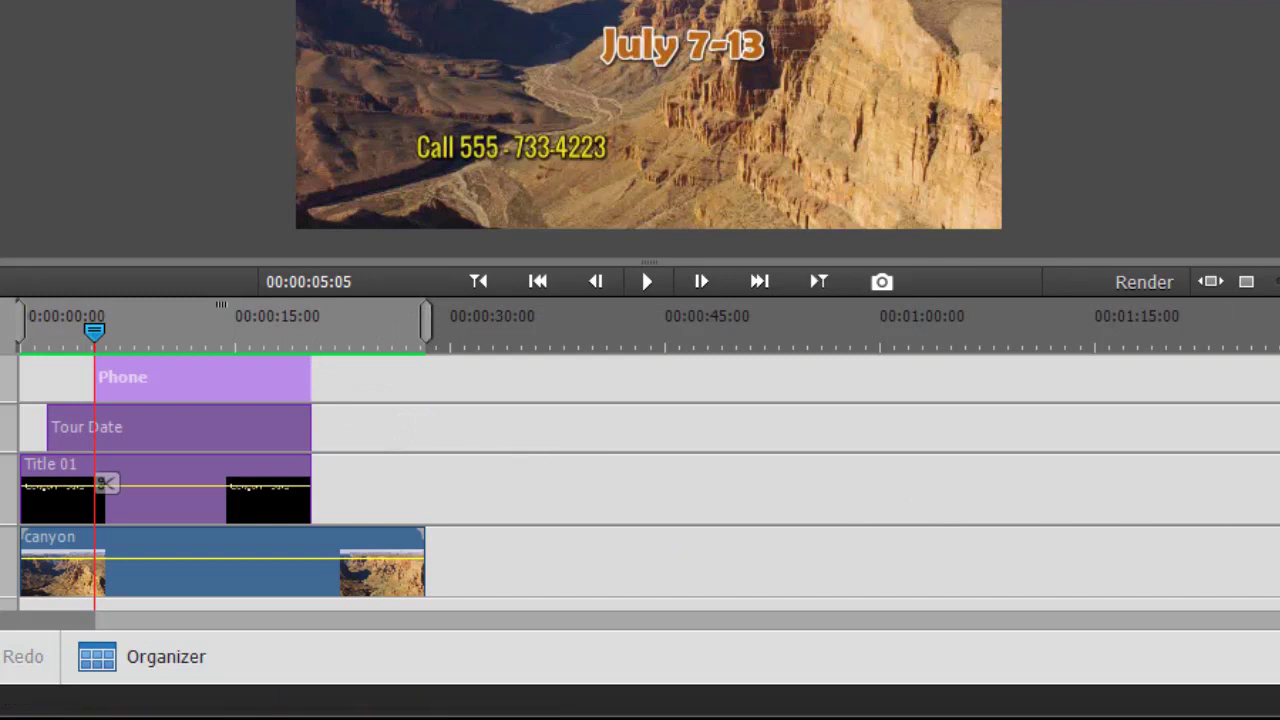
# Drag 00276.MTS from Project Assets onto Video 3 after Tour Date, then close the panel
pyautogui.scroll(-2, 105, 484)
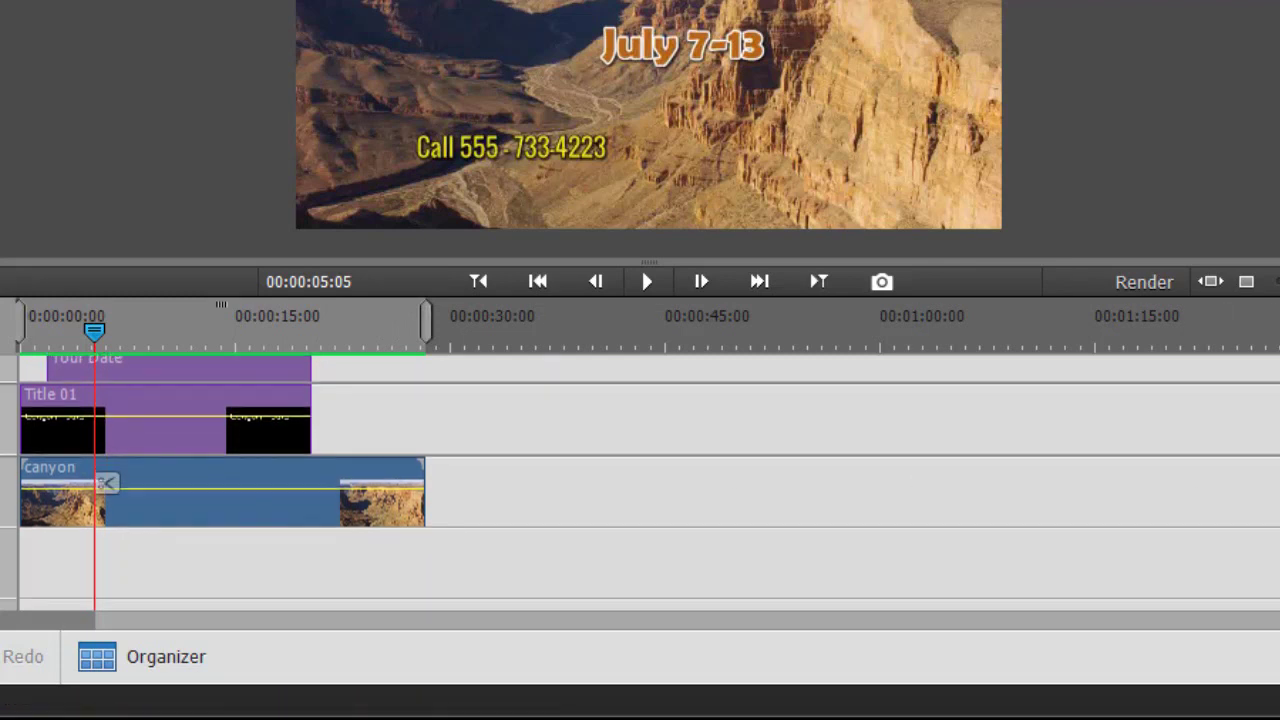
pyautogui.scroll(3, 140, 505)
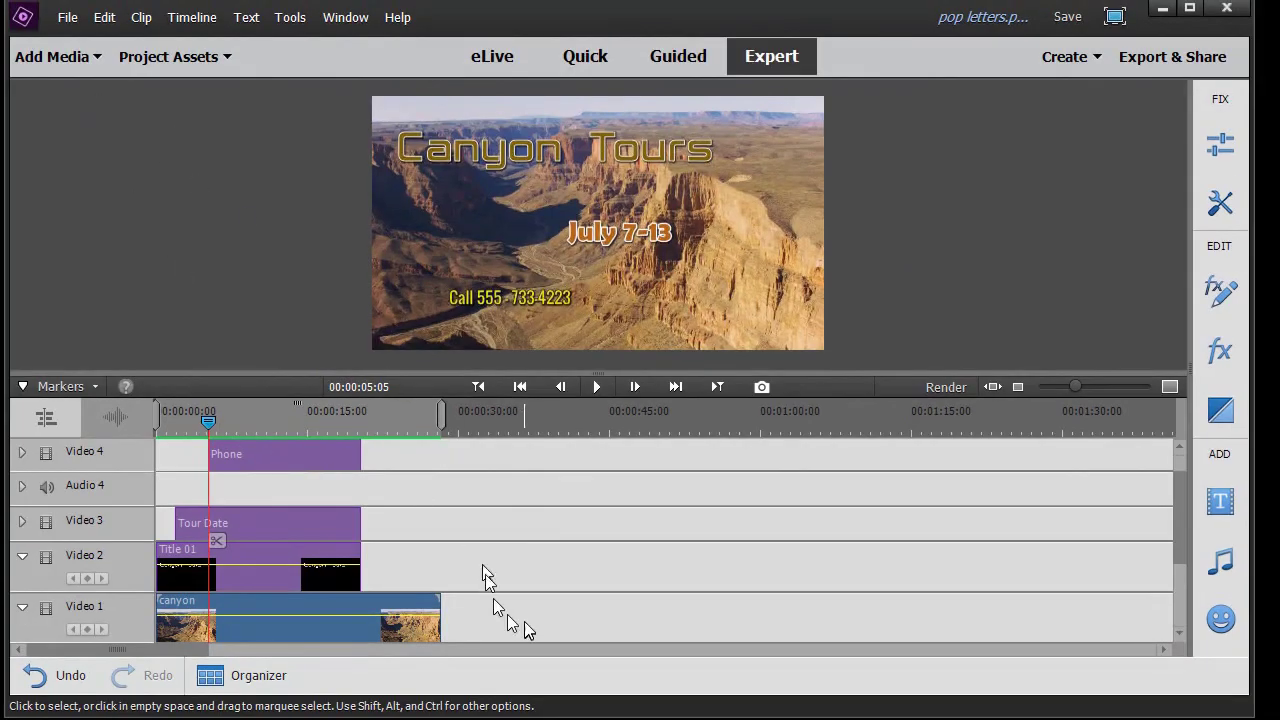
pyautogui.click(143, 64)
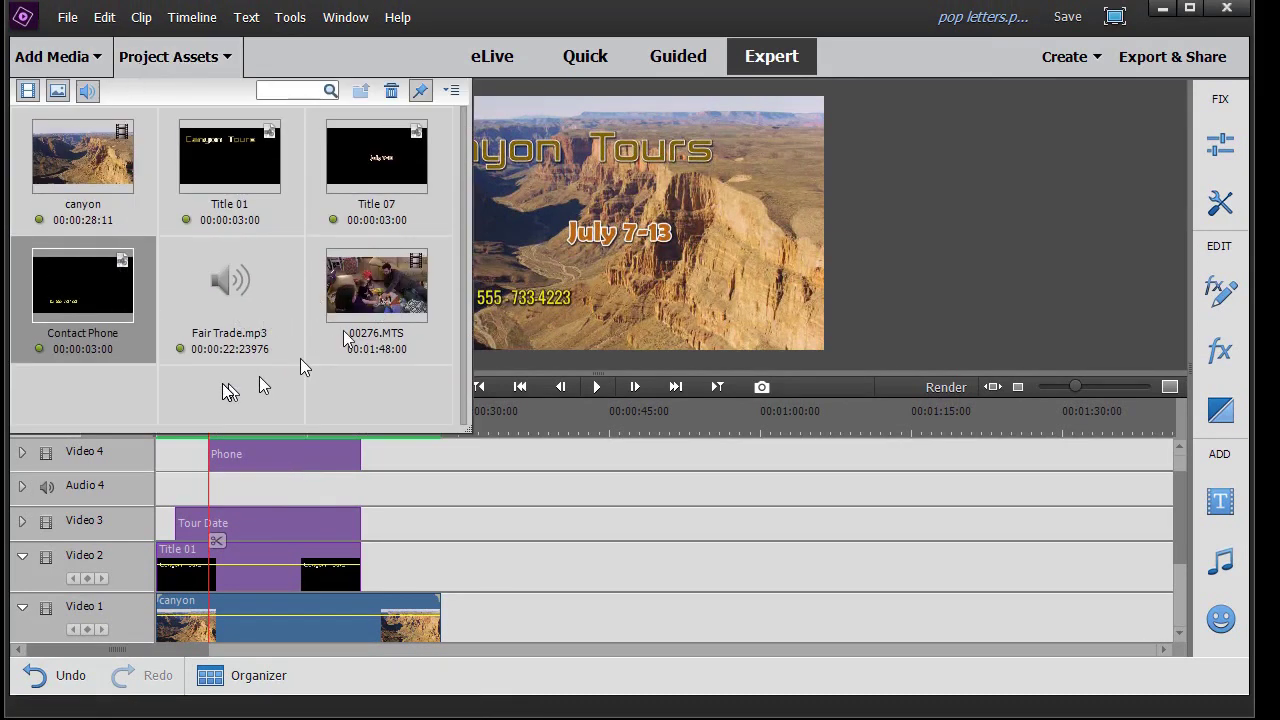
pyautogui.moveTo(390, 295)
pyautogui.mouseDown()
pyautogui.moveTo(517, 523)
pyautogui.moveTo(500, 528)
pyautogui.moveTo(526, 524)
pyautogui.mouseUp()
pyautogui.moveTo(620, 612); pyautogui.dragTo(1047, 392)
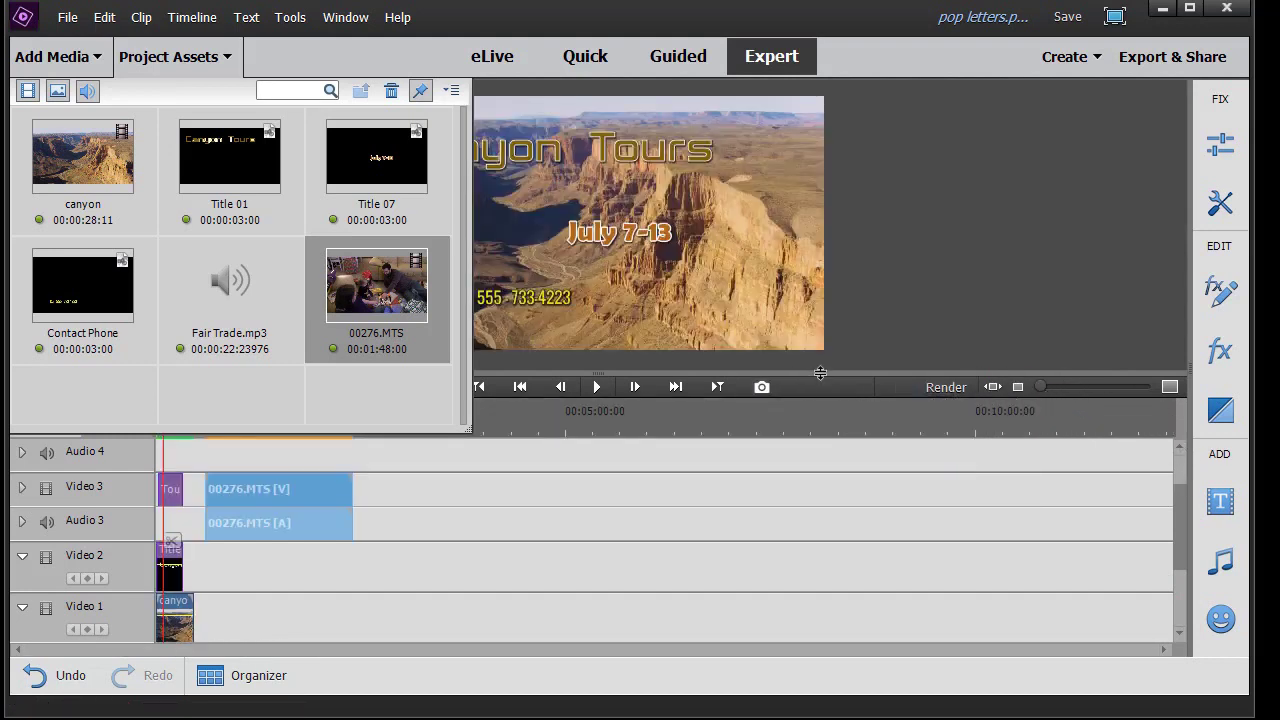
pyautogui.click(160, 60)
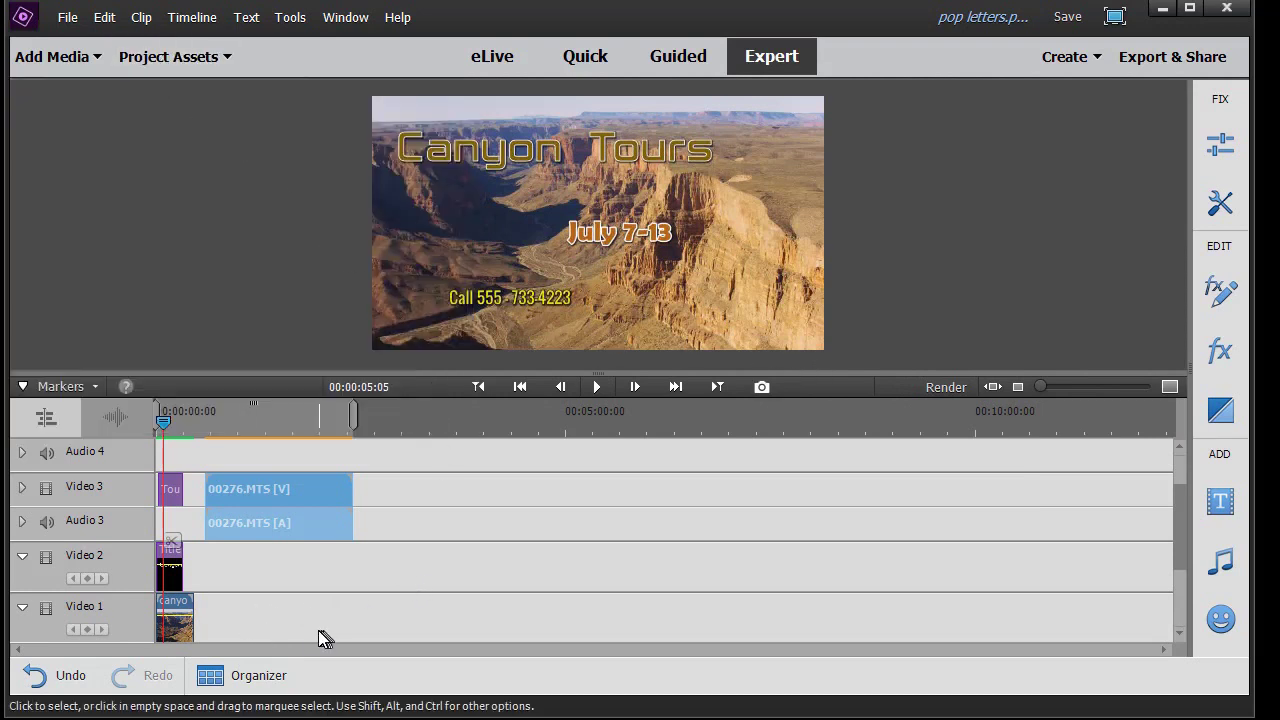
# Marquee-select all timeline clips and group them together with 00276.MTS
pyautogui.moveTo(318, 630); pyautogui.dragTo(166, 446)
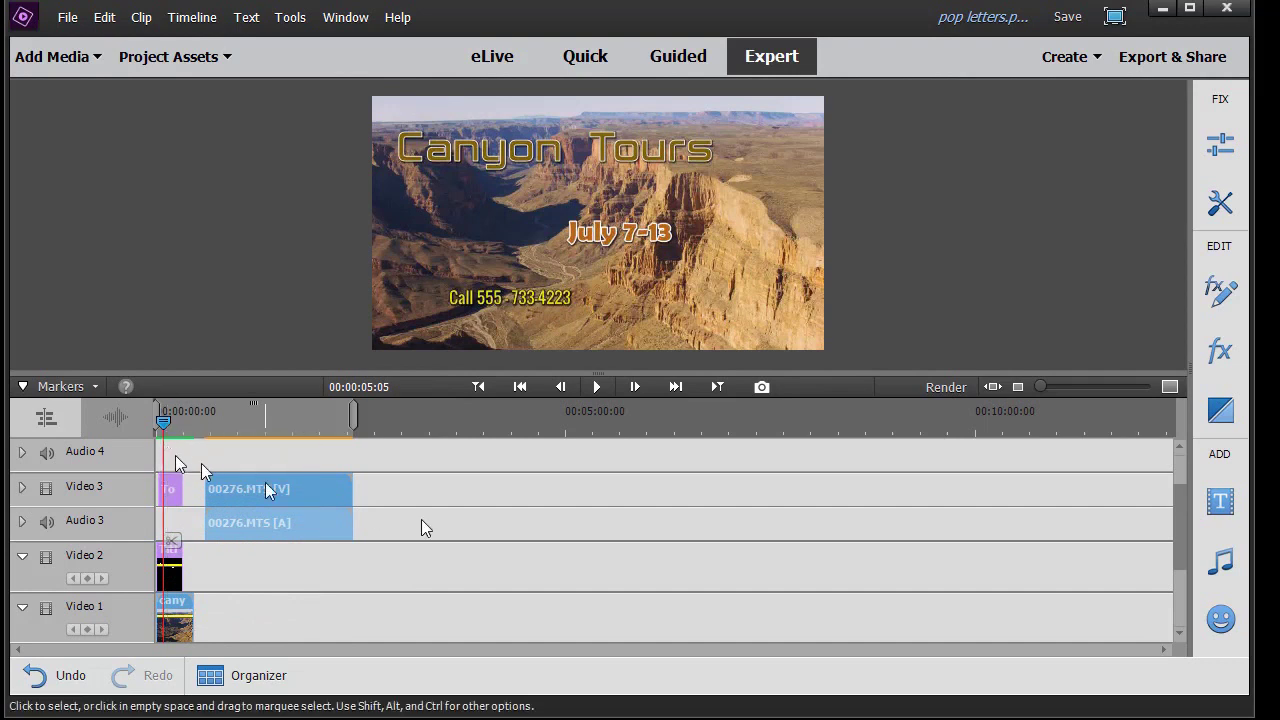
pyautogui.moveTo(1180, 537)
pyautogui.mouseDown()
pyautogui.moveTo(1180, 508)
pyautogui.moveTo(1180, 530)
pyautogui.mouseUp()
pyautogui.moveTo(309, 627); pyautogui.dragTo(170, 443)
pyautogui.rightClick(324, 490)
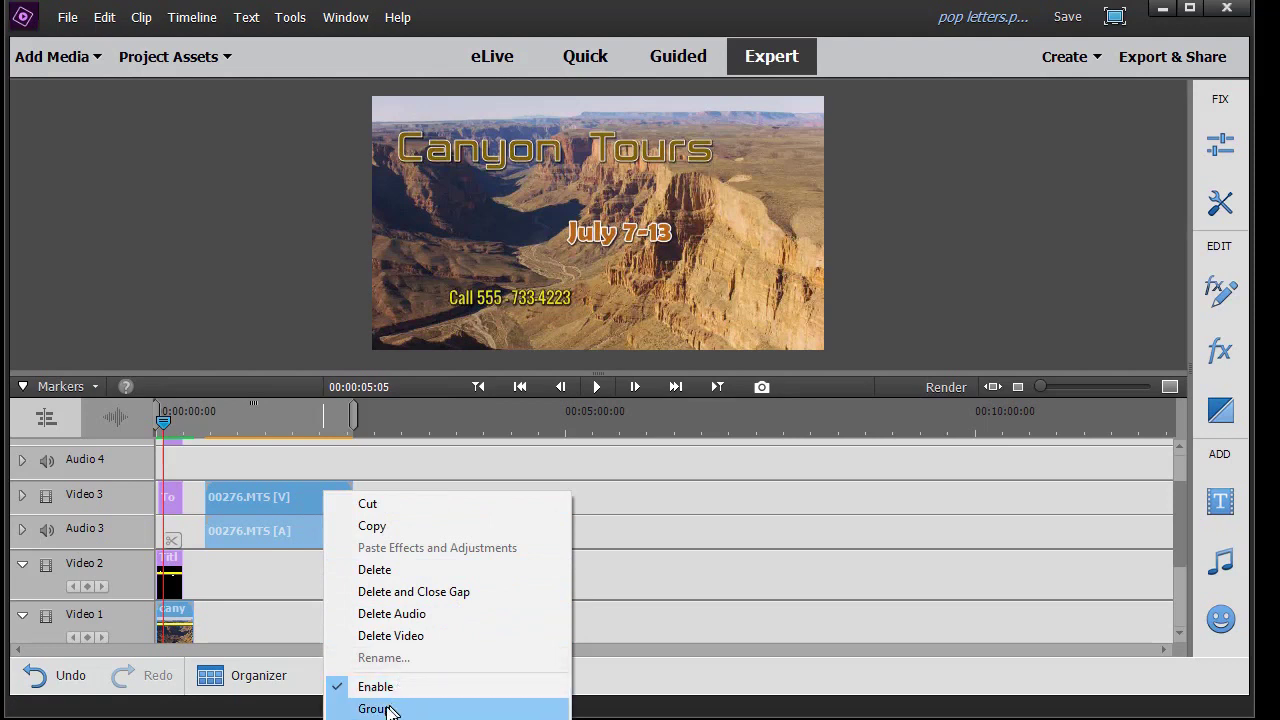
pyautogui.click(388, 710)
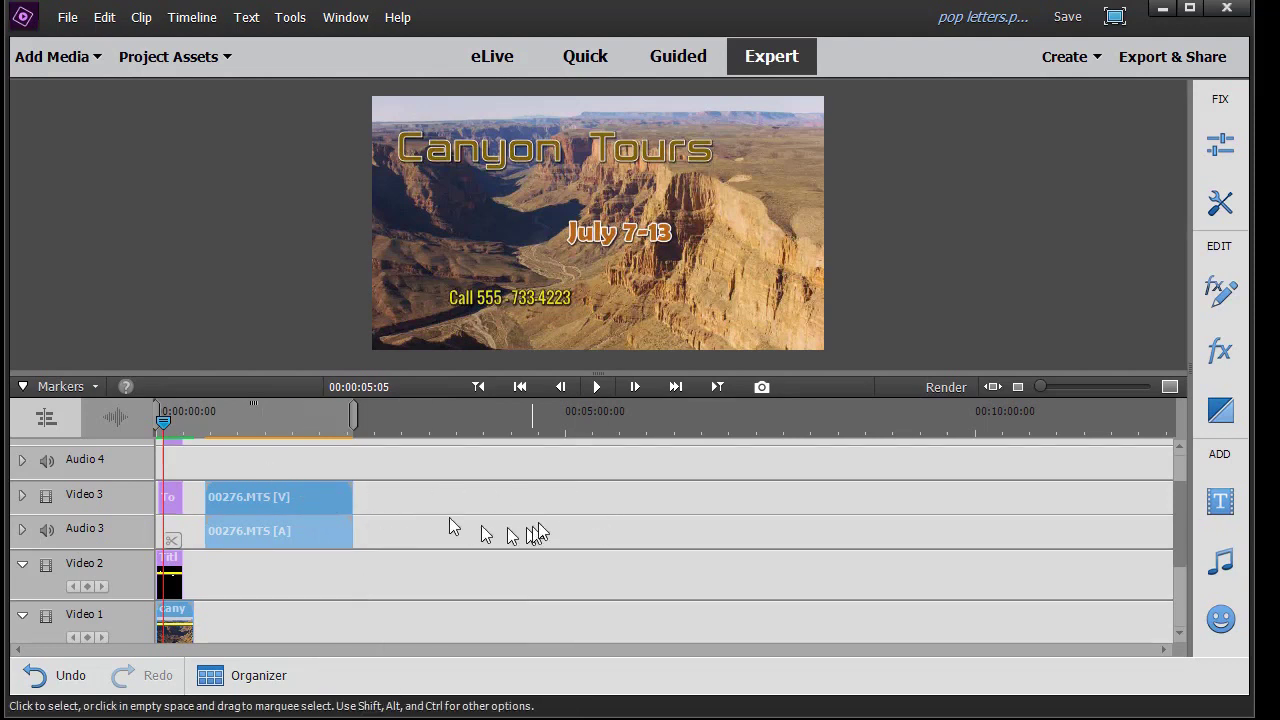
# Move the grouped clips later and back, then fit the whole sequence to the timeline
pyautogui.moveTo(335, 505); pyautogui.dragTo(540, 510)
pyautogui.moveTo(463, 517); pyautogui.dragTo(310, 522)
pyautogui.click(992, 387)
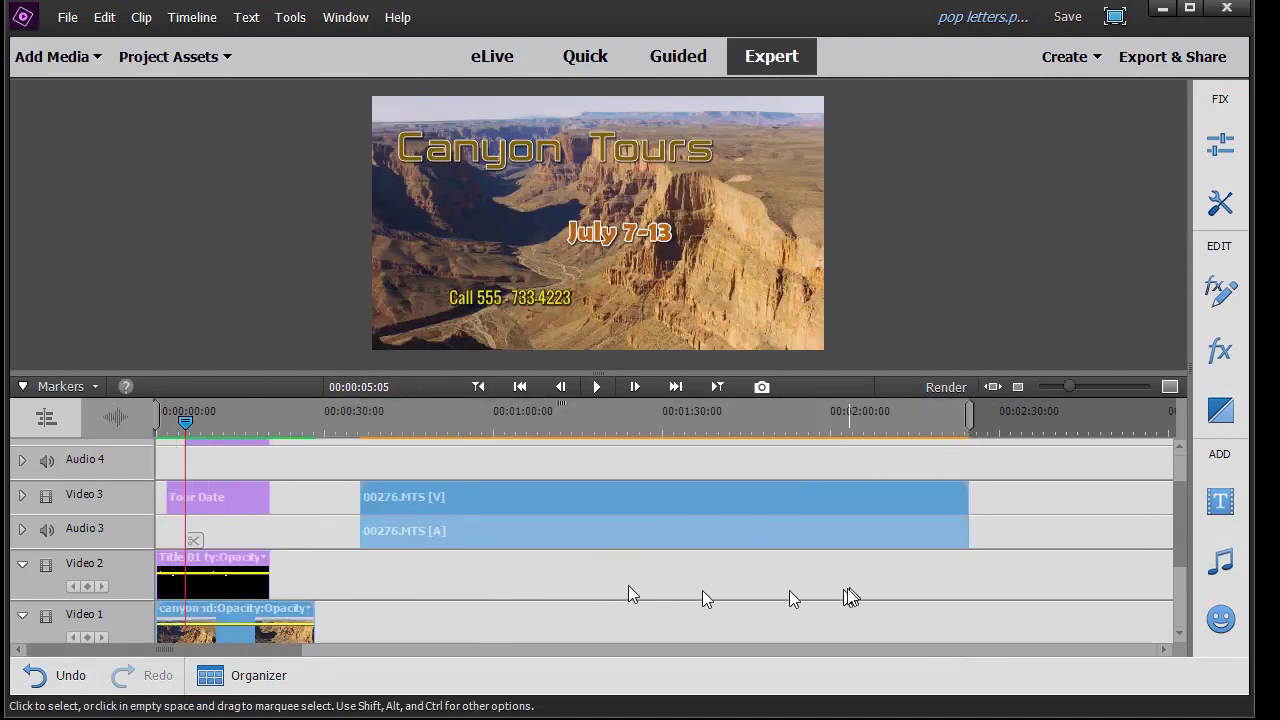
# Ungroup all clips and drag 00276.MTS about 30 seconds later on Video 3 alone
pyautogui.moveTo(744, 503); pyautogui.dragTo(648, 515)
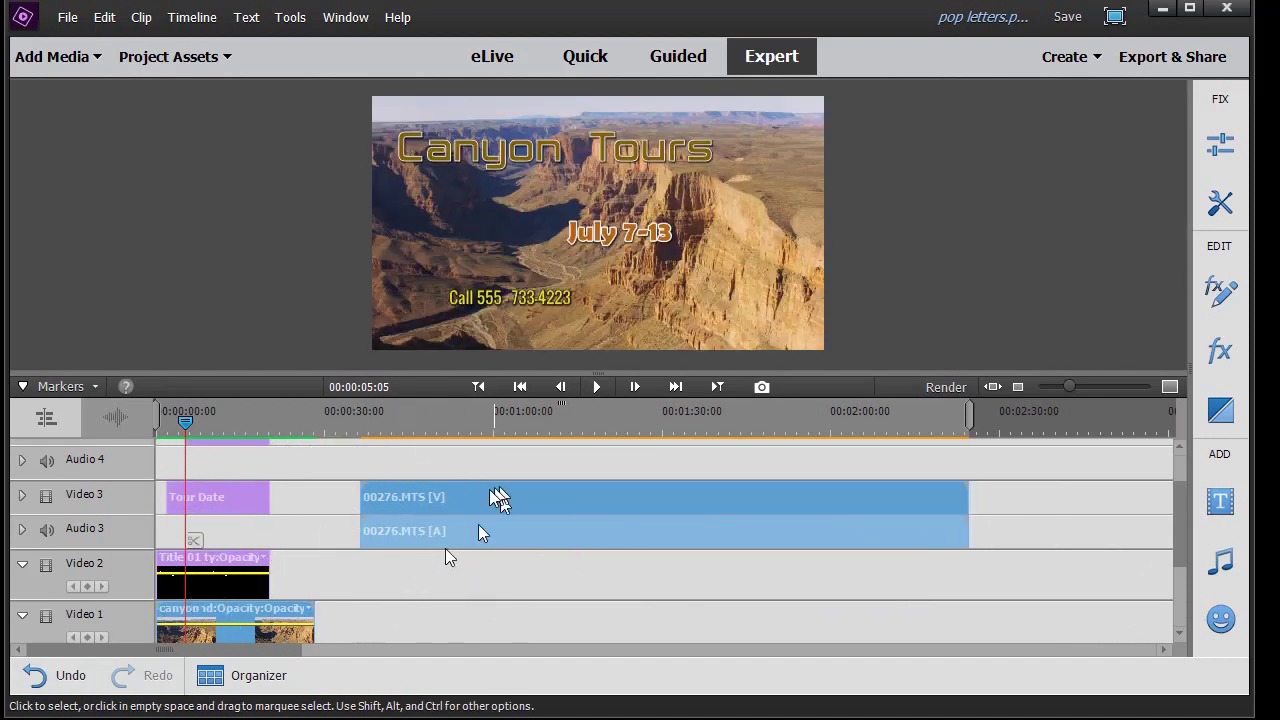
pyautogui.moveTo(600, 373); pyautogui.dragTo(600, 298)
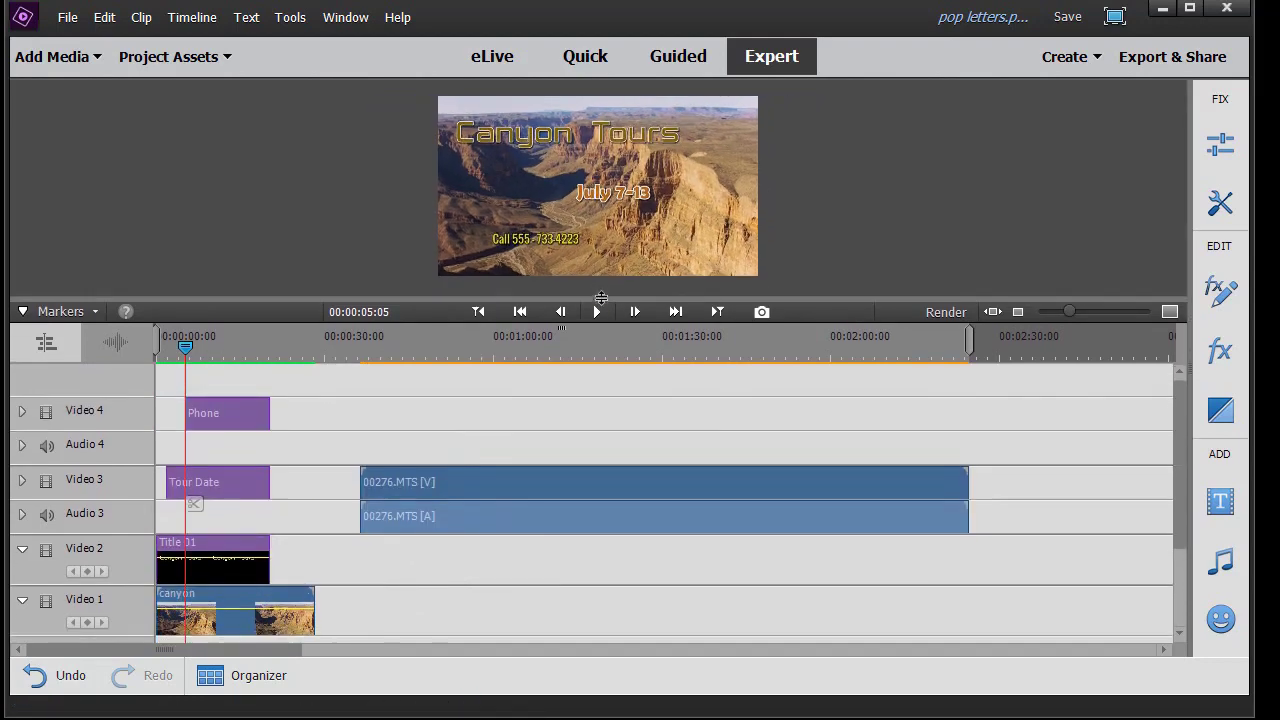
pyautogui.rightClick(255, 399)
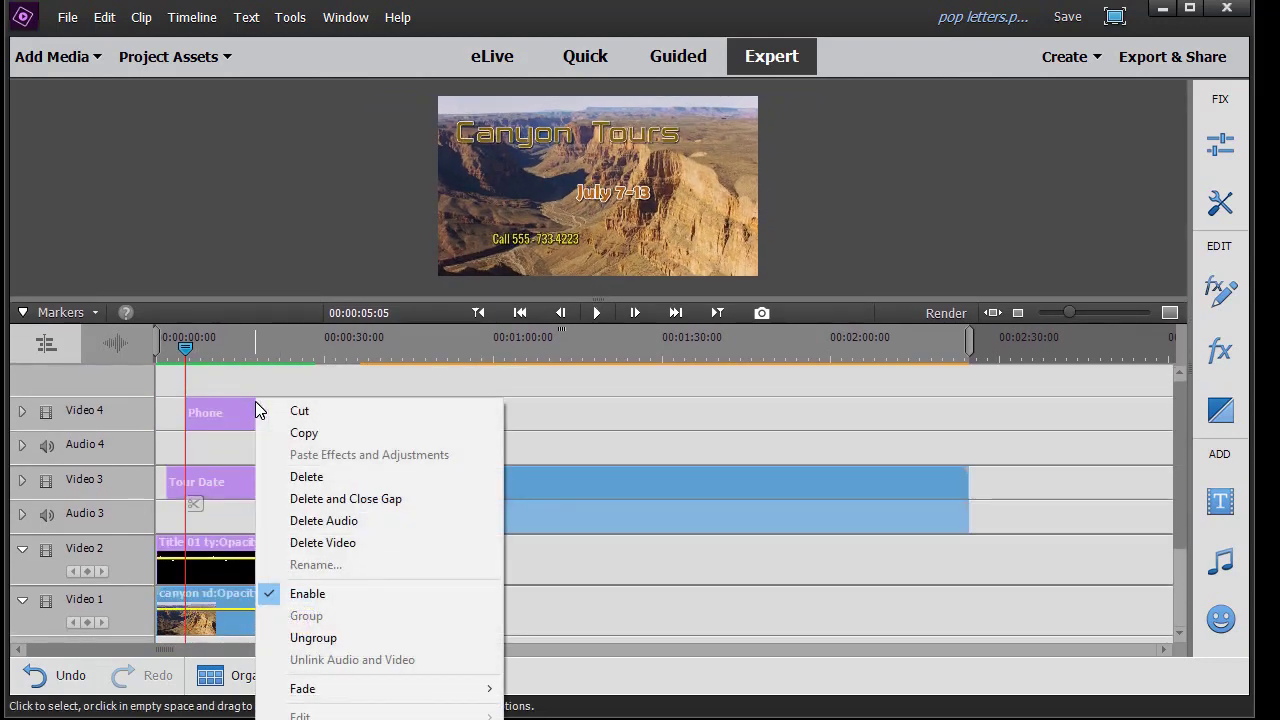
pyautogui.click(312, 638)
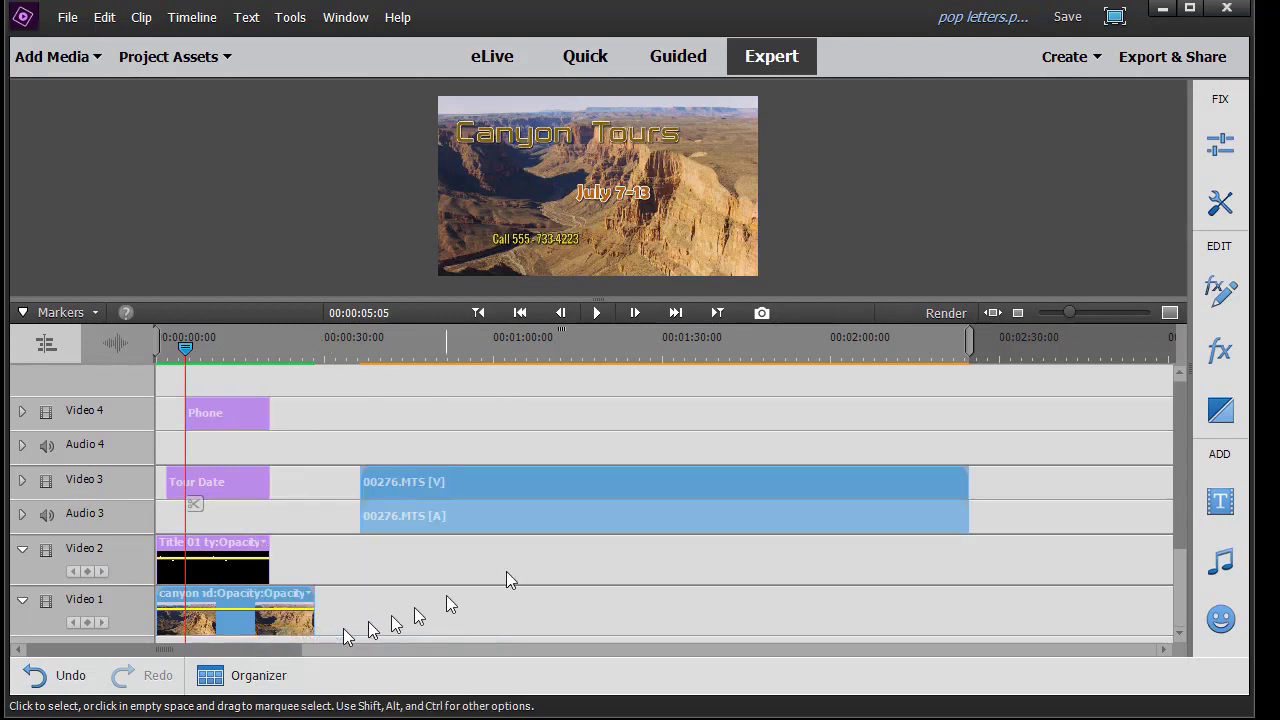
pyautogui.click(503, 576)
pyautogui.moveTo(512, 494); pyautogui.dragTo(683, 496)
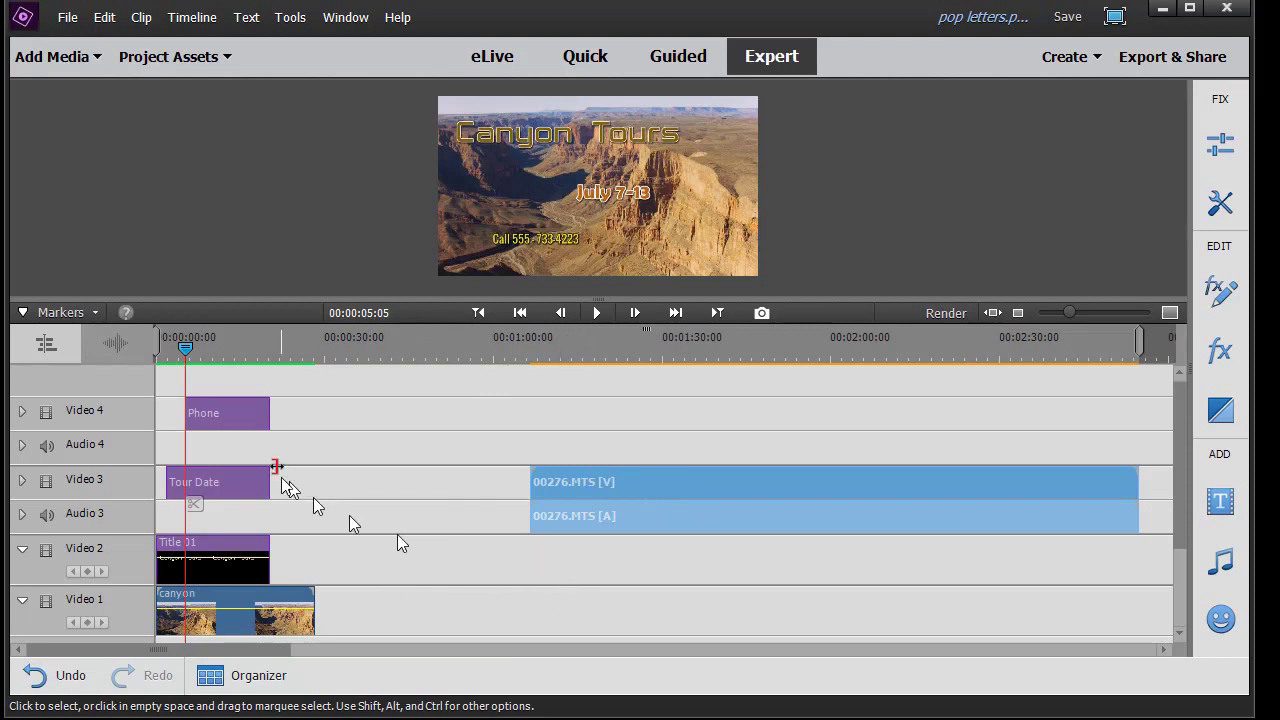